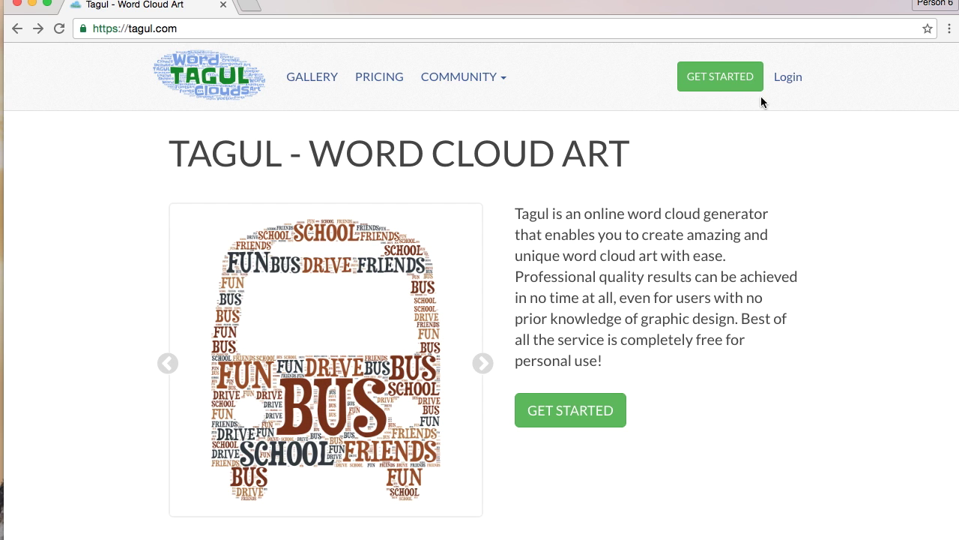
Log in to the existing Tagul account and create a new word cloud
{"action": "left_click", "coordinate": [730, 92]}
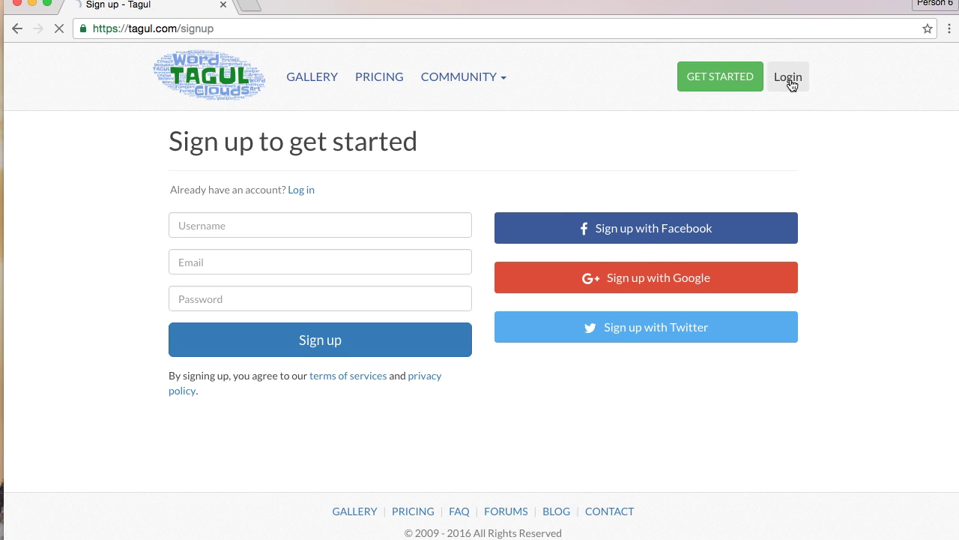
{"action": "left_click", "coordinate": [792, 85]}
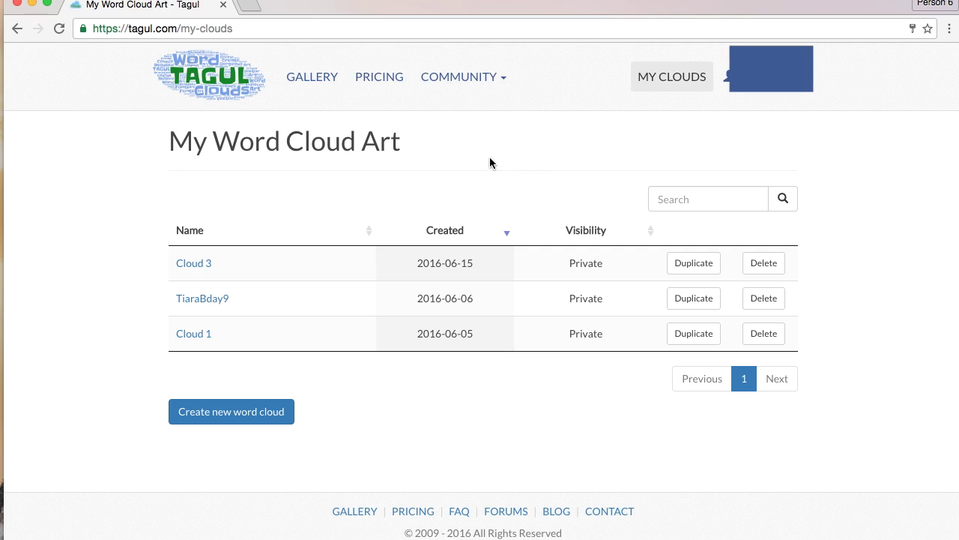
{"action": "left_click", "coordinate": [257, 416]}
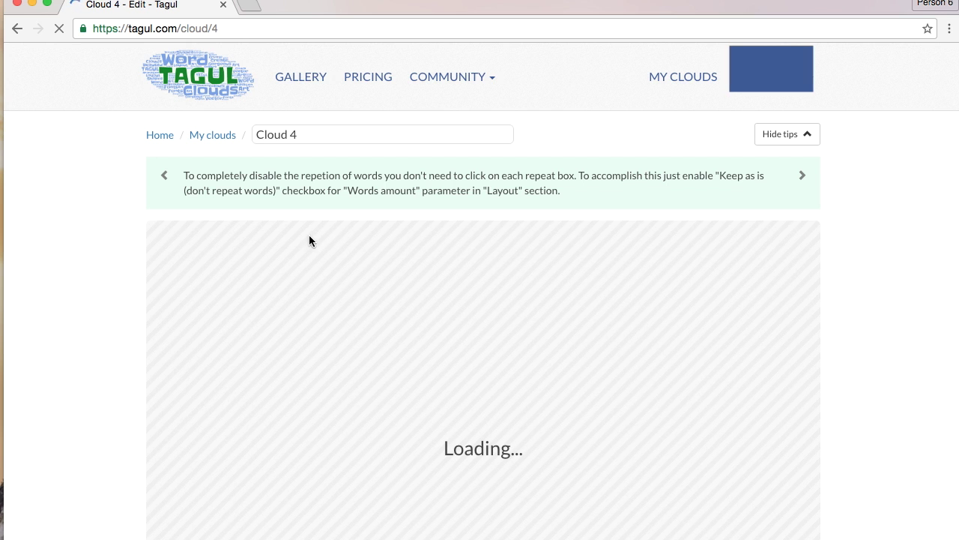
Open the Tagul pricing page and review what the monthly Basic, Pro and Unlimited plans offer
{"action": "left_click", "coordinate": [354, 80]}
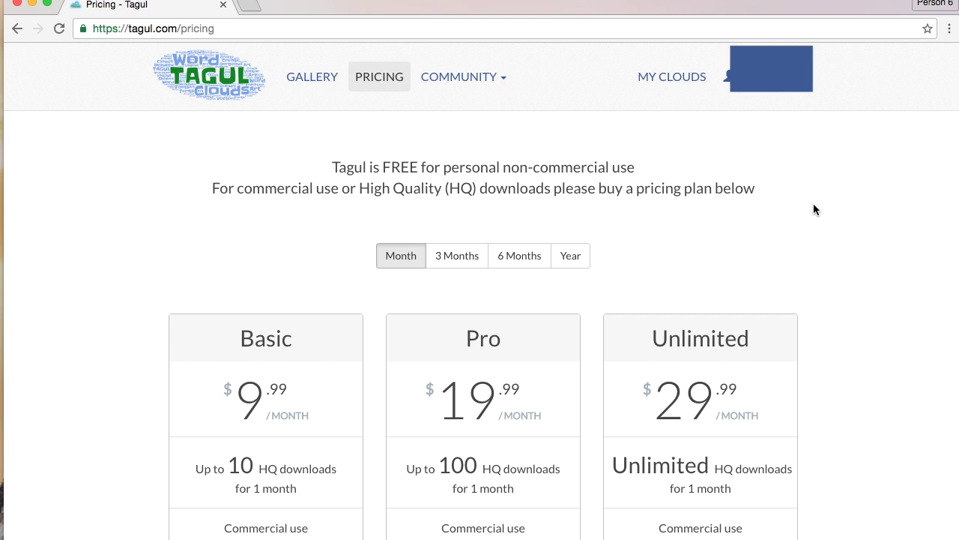
{"action": "scroll", "coordinate": [813, 203], "scroll_direction": "down", "scroll_amount": 1}
{"action": "scroll", "coordinate": [814, 204], "scroll_direction": "down", "scroll_amount": 3}
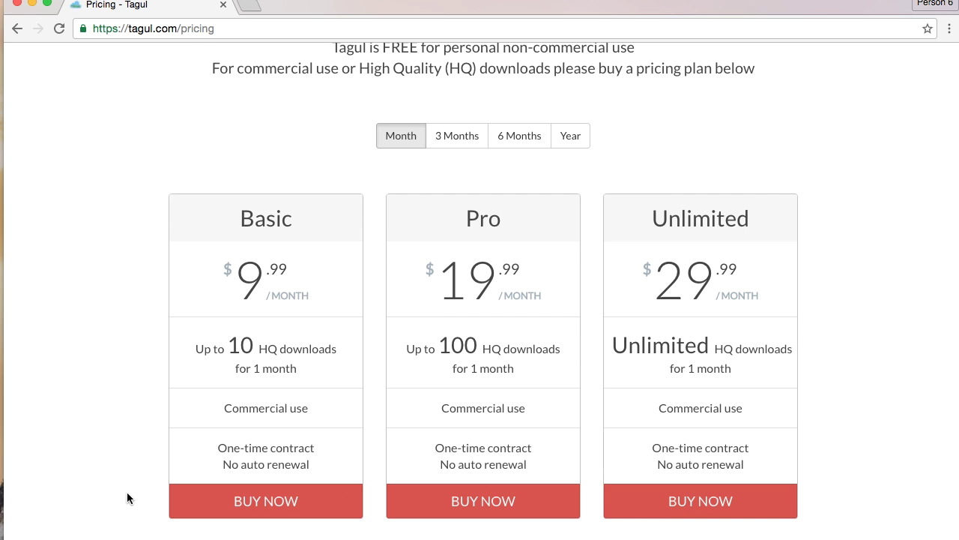
{"action": "scroll", "coordinate": [243, 278], "scroll_direction": "up", "scroll_amount": 2}
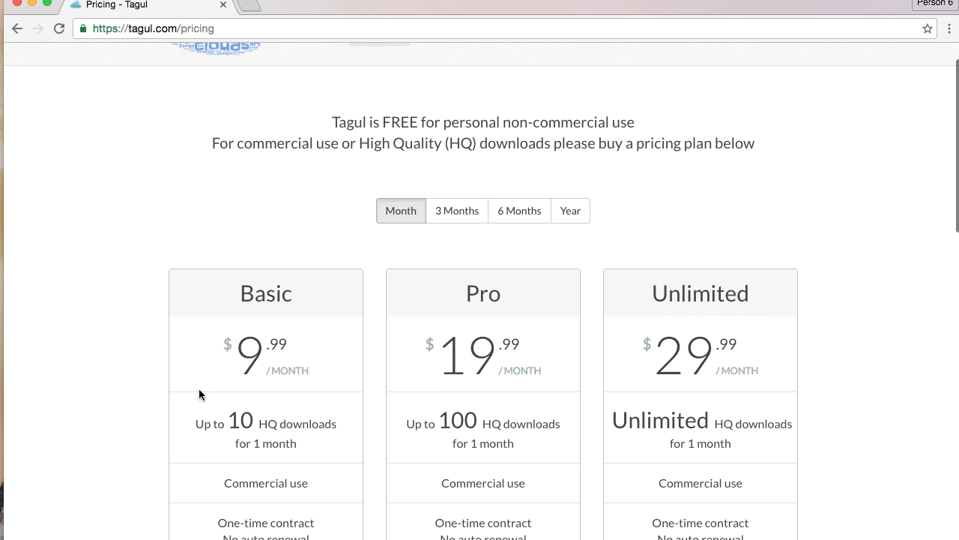
{"action": "scroll", "coordinate": [285, 405], "scroll_direction": "down", "scroll_amount": 2}
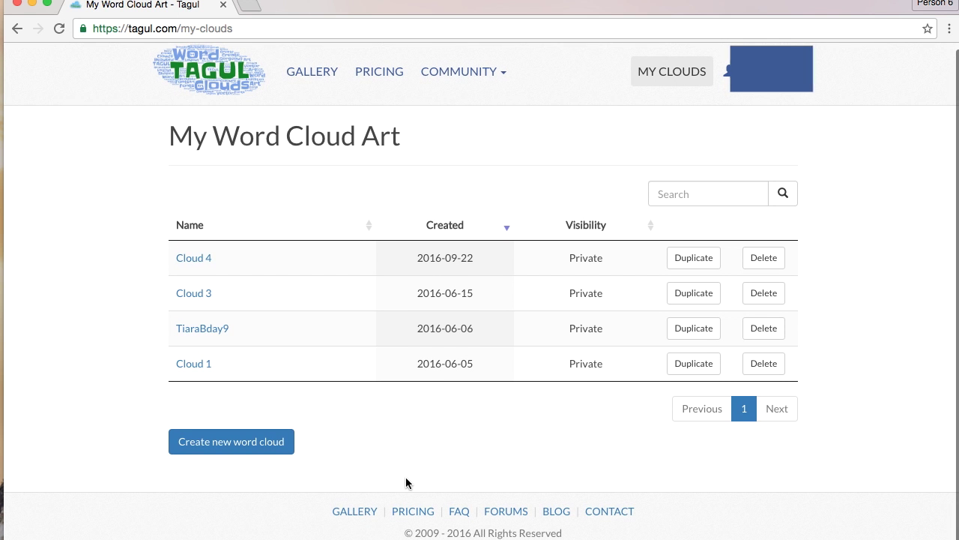
Create another new word cloud from the My Word Cloud Art page and bring its words list into view
{"action": "left_click", "coordinate": [219, 441]}
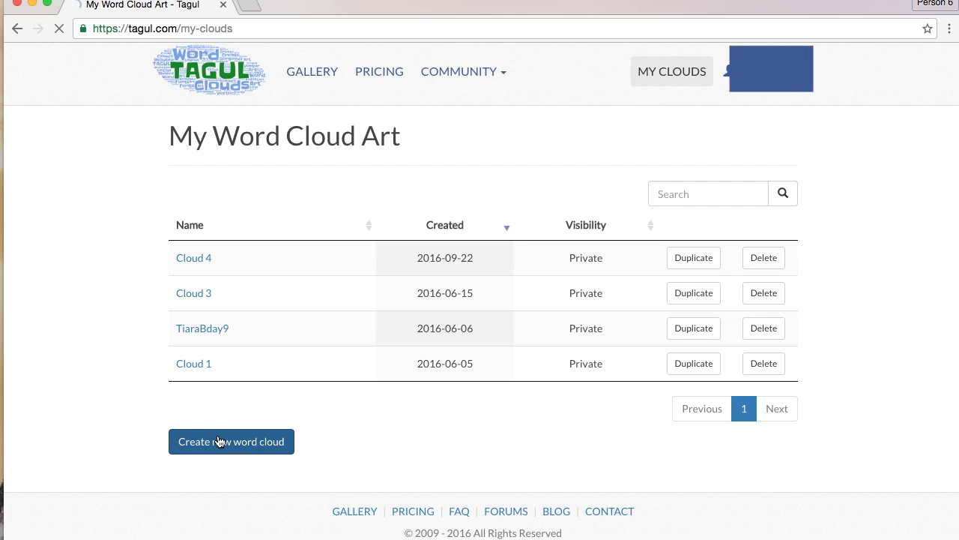
{"action": "scroll", "coordinate": [341, 154], "scroll_direction": "down", "scroll_amount": 3}
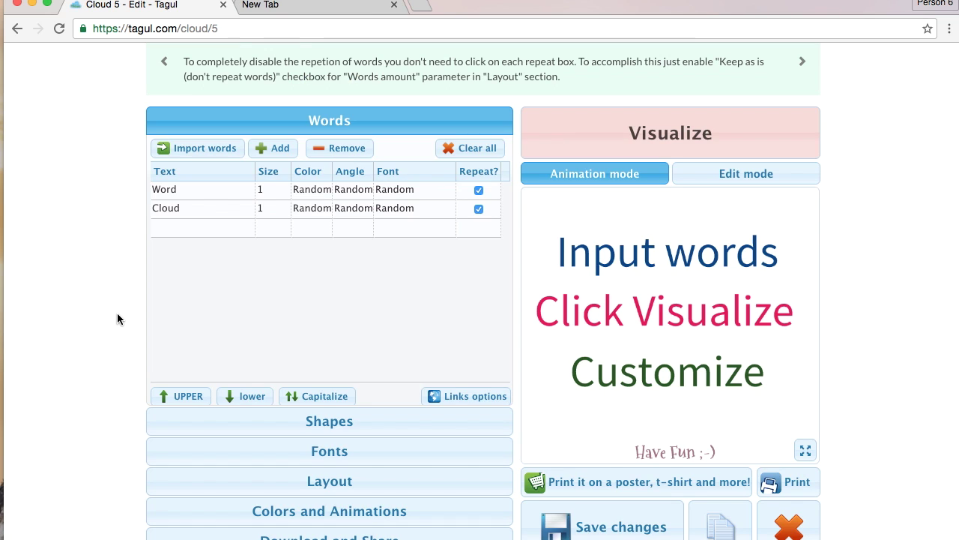
Search Google for "word cloud t-shirt" in a new browser tab
{"action": "left_click", "coordinate": [299, 6]}
{"action": "type", "text": "word clo"}
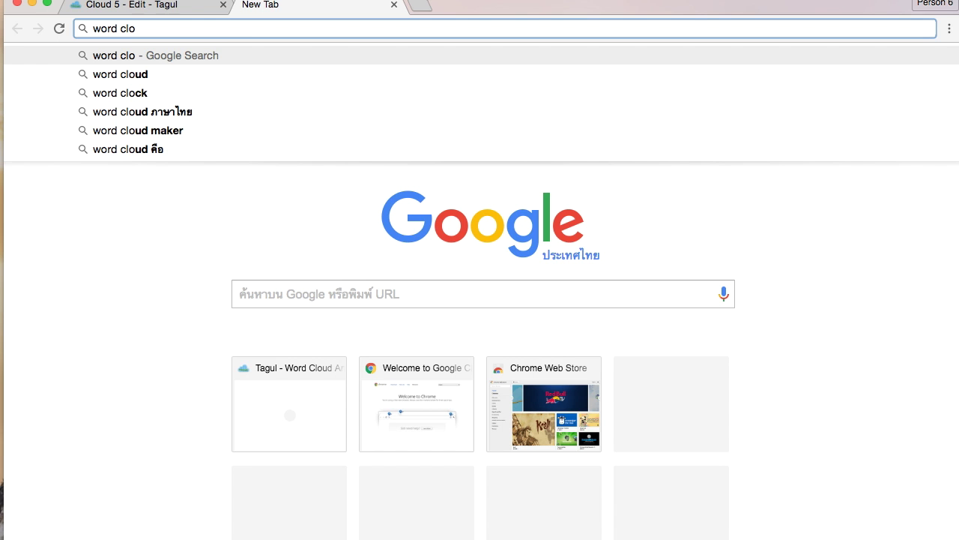
{"action": "type", "text": "ud t-shirt"}
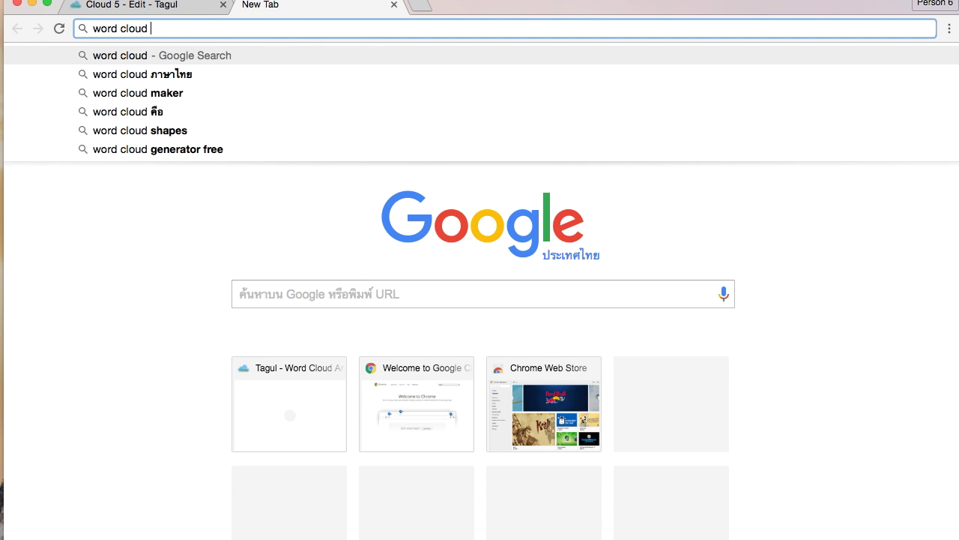
{"action": "key", "text": "Return"}
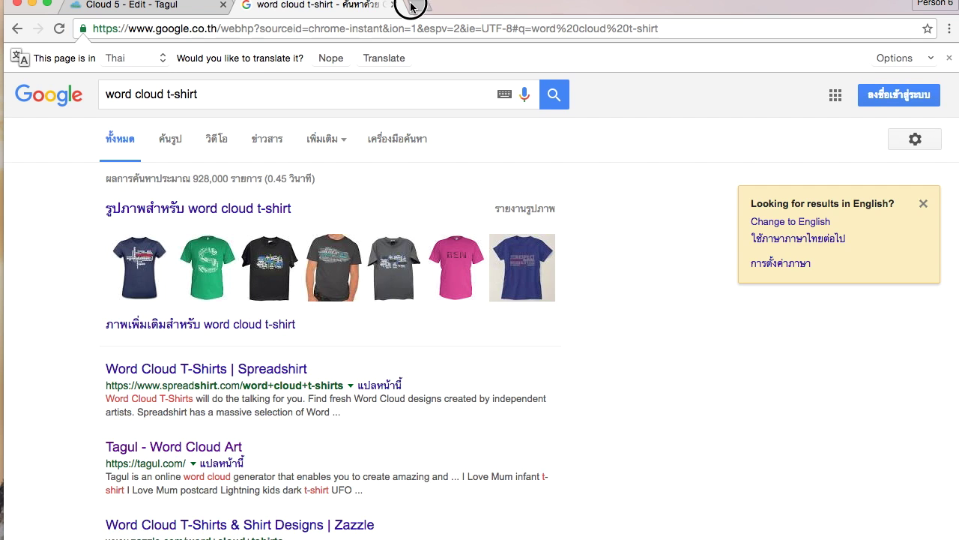
Open pinterest.com and zazzle.com, each in its own new browser tab
{"action": "left_click", "coordinate": [417, 6]}
{"action": "type", "text": "pinterest.com"}
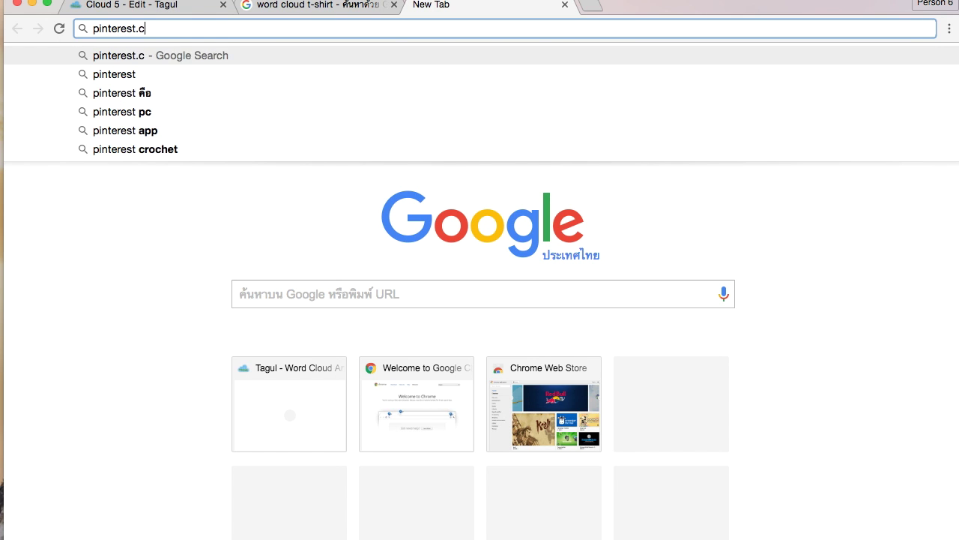
{"action": "key", "text": "Return"}
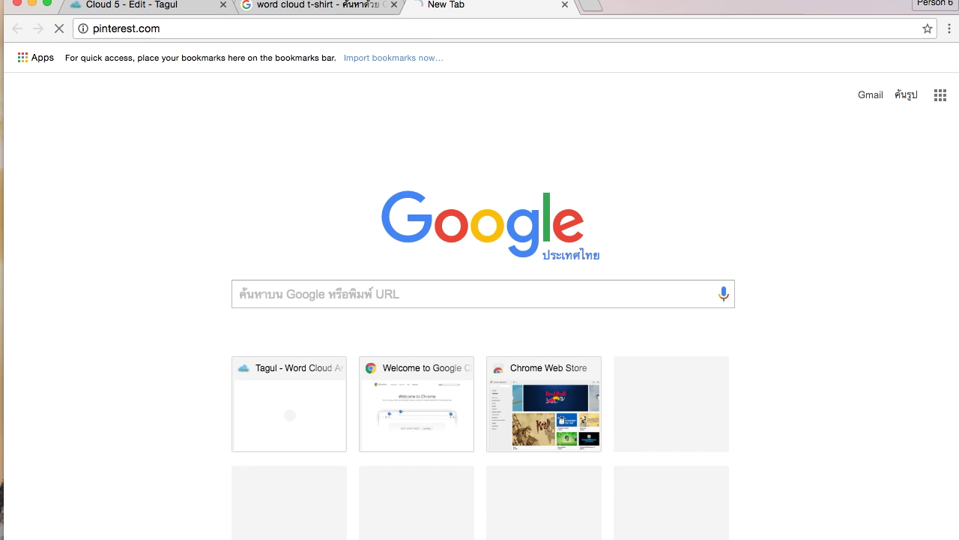
{"action": "left_click", "coordinate": [596, 4]}
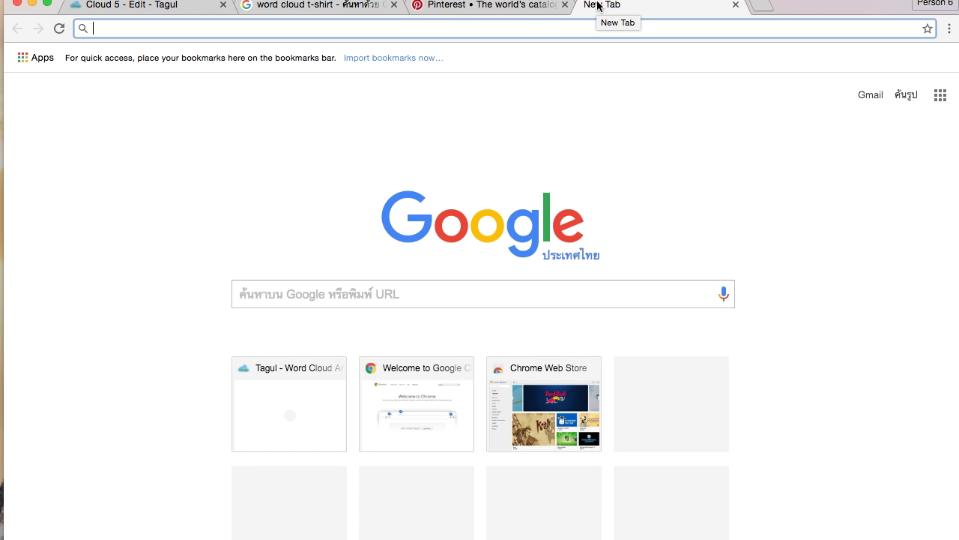
{"action": "type", "text": "zazzle.com"}
{"action": "key", "text": "Return"}
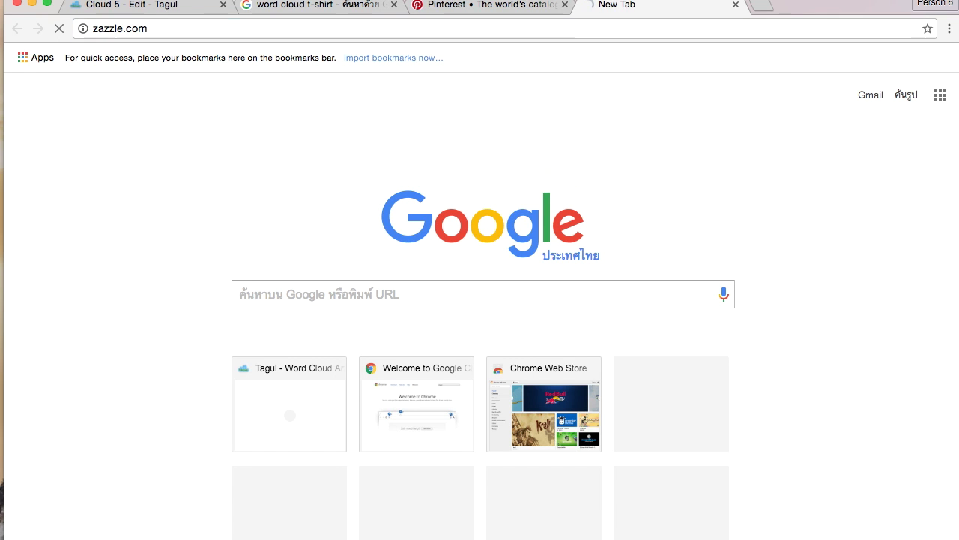
Return to the Google search, show its image results, and preview the black Pettibon and the Engineering word cloud T-shirts
{"action": "left_click", "coordinate": [517, 9]}
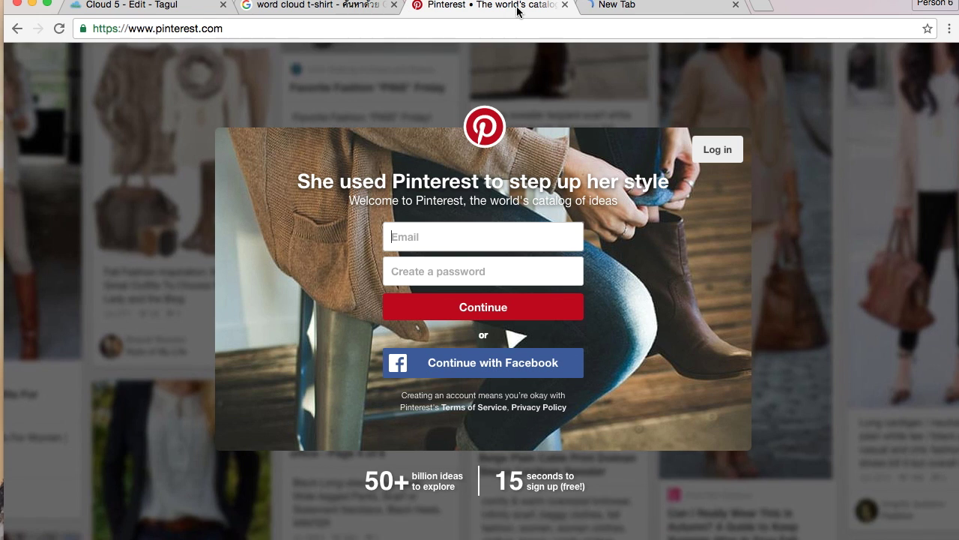
{"action": "left_click", "coordinate": [314, 5]}
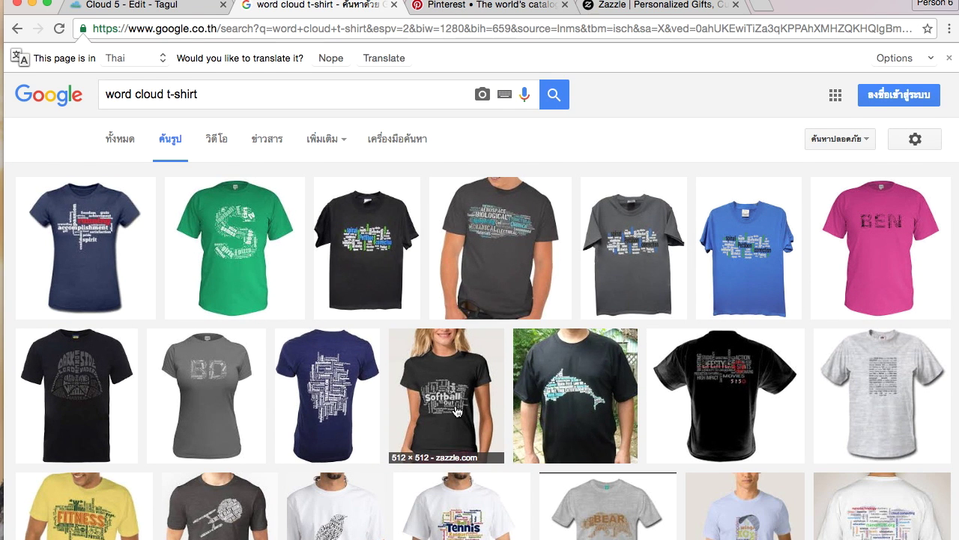
{"action": "left_click", "coordinate": [364, 247]}
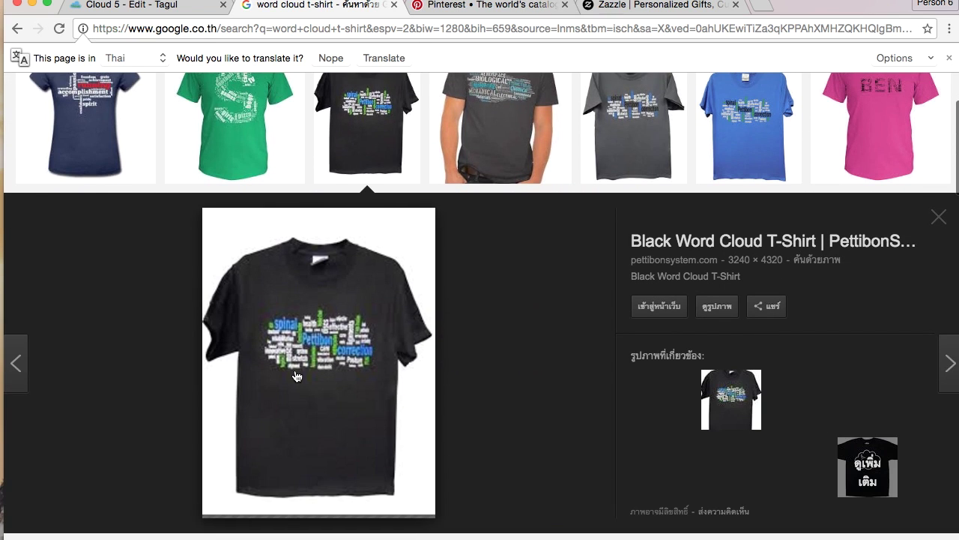
{"action": "scroll", "coordinate": [273, 364], "scroll_direction": "up", "scroll_amount": 2}
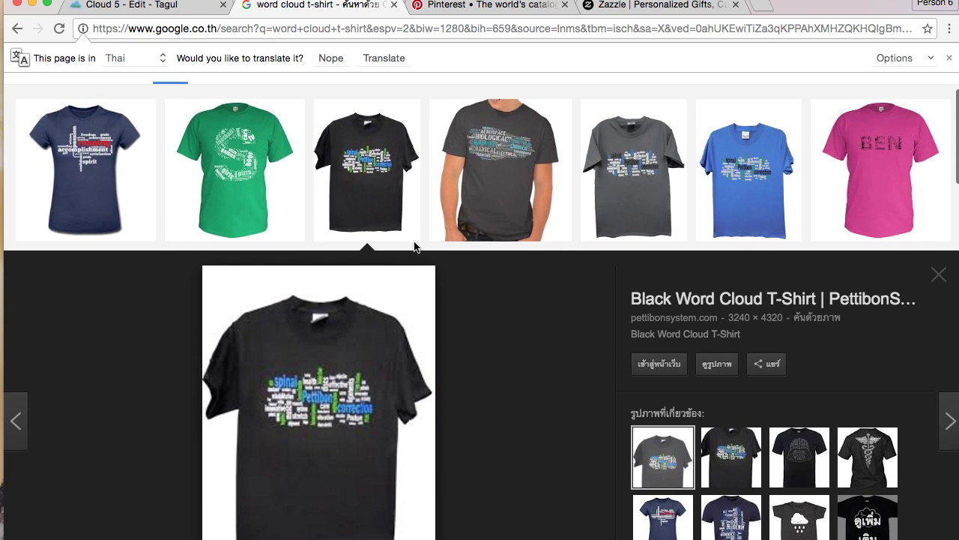
{"action": "left_click", "coordinate": [499, 212]}
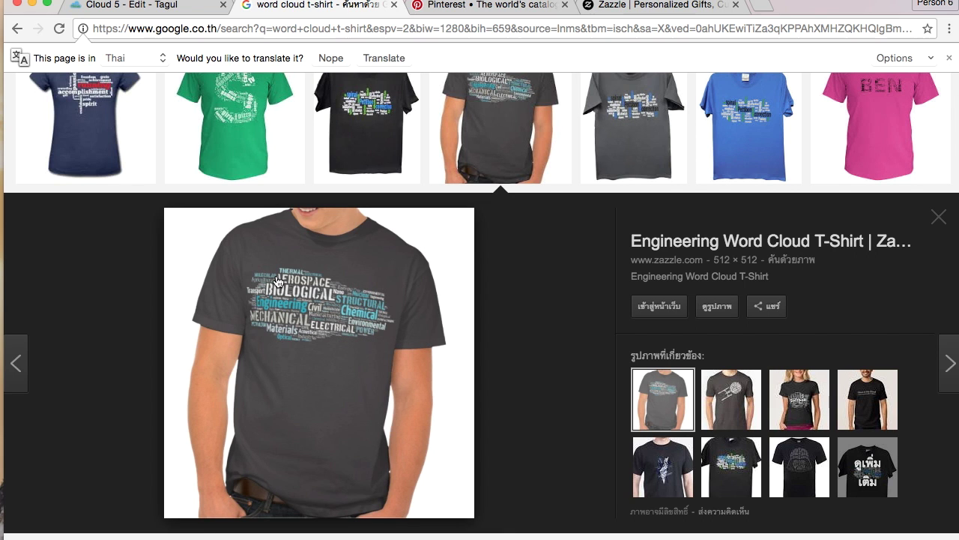
Browse further T-shirt image results and preview the breast cancer, biology tree and apple-shaped word cloud designs
{"action": "scroll", "coordinate": [319, 310], "scroll_direction": "down", "scroll_amount": 10}
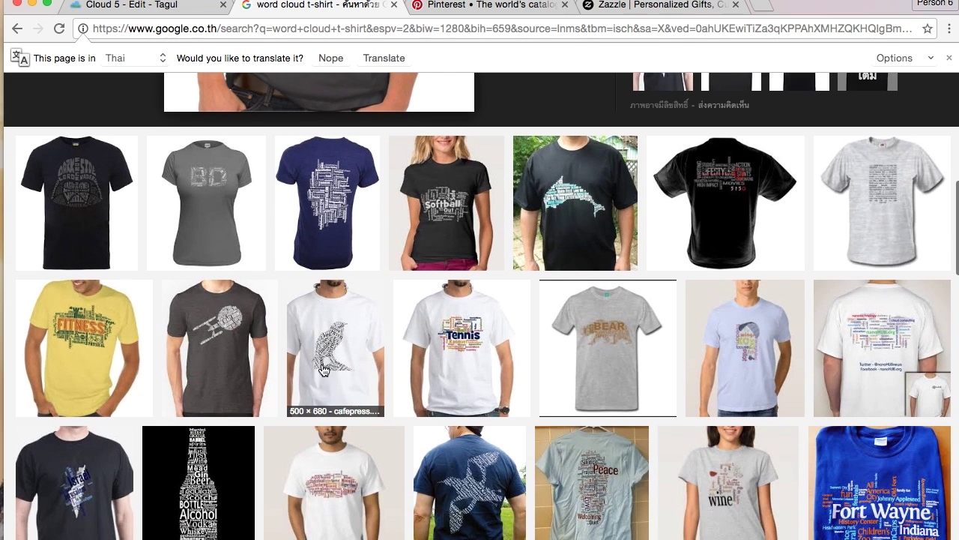
{"action": "scroll", "coordinate": [252, 349], "scroll_direction": "down", "scroll_amount": 7}
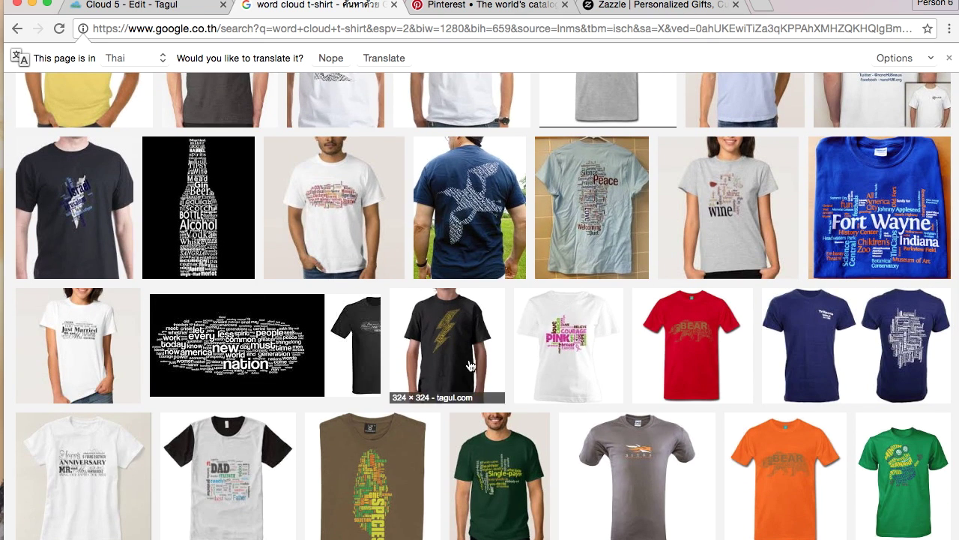
{"action": "scroll", "coordinate": [503, 276], "scroll_direction": "down", "scroll_amount": 3}
{"action": "scroll", "coordinate": [504, 276], "scroll_direction": "down", "scroll_amount": 6}
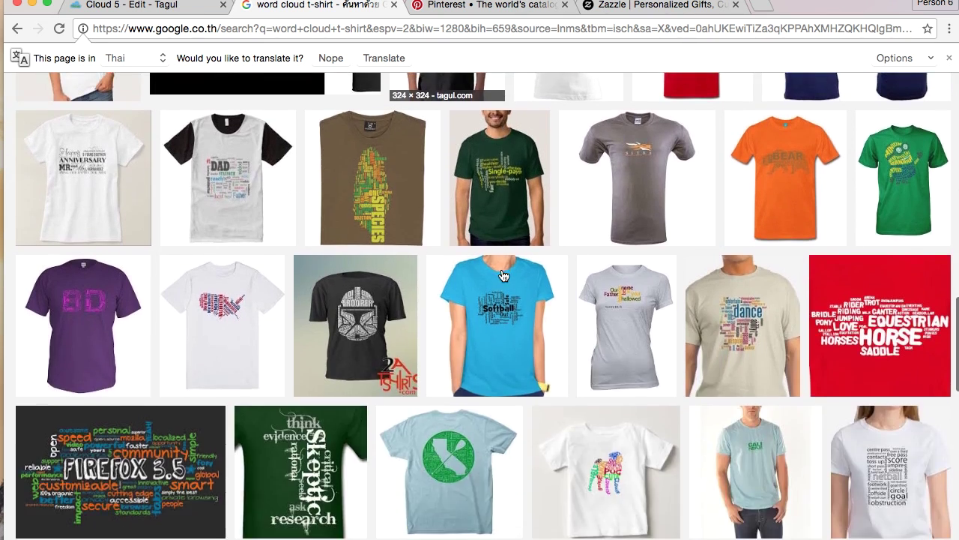
{"action": "scroll", "coordinate": [518, 378], "scroll_direction": "down", "scroll_amount": 2}
{"action": "scroll", "coordinate": [762, 332], "scroll_direction": "down", "scroll_amount": 3}
{"action": "left_click", "coordinate": [525, 383]}
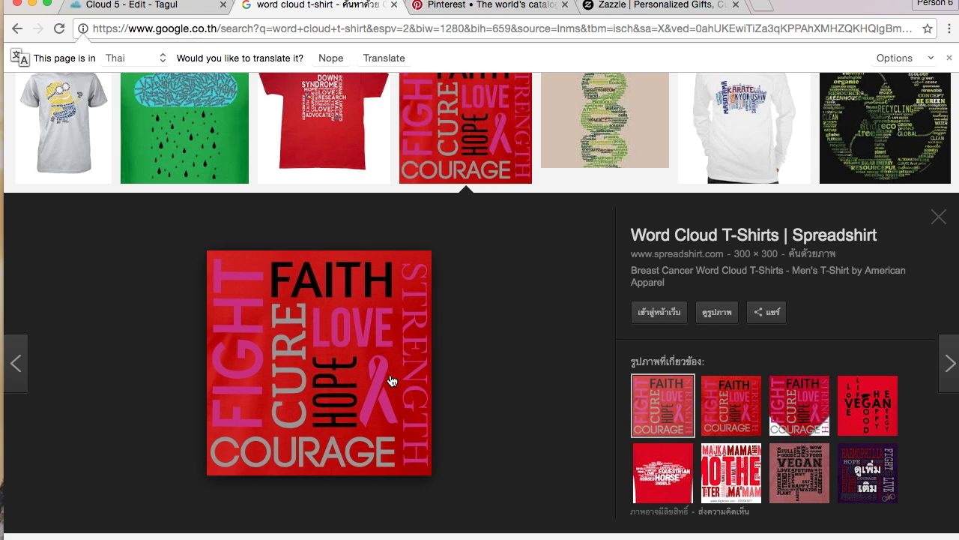
{"action": "left_click", "coordinate": [330, 255]}
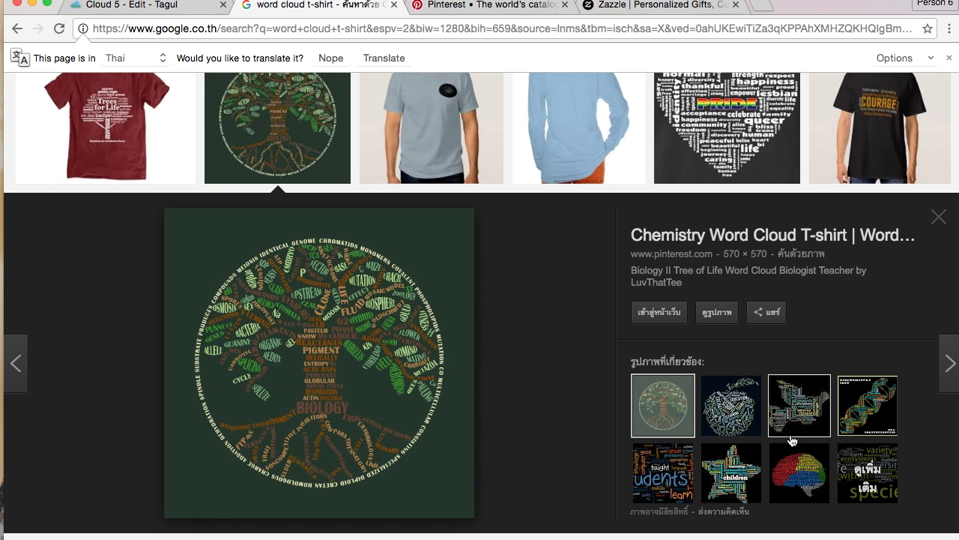
{"action": "left_click", "coordinate": [727, 410]}
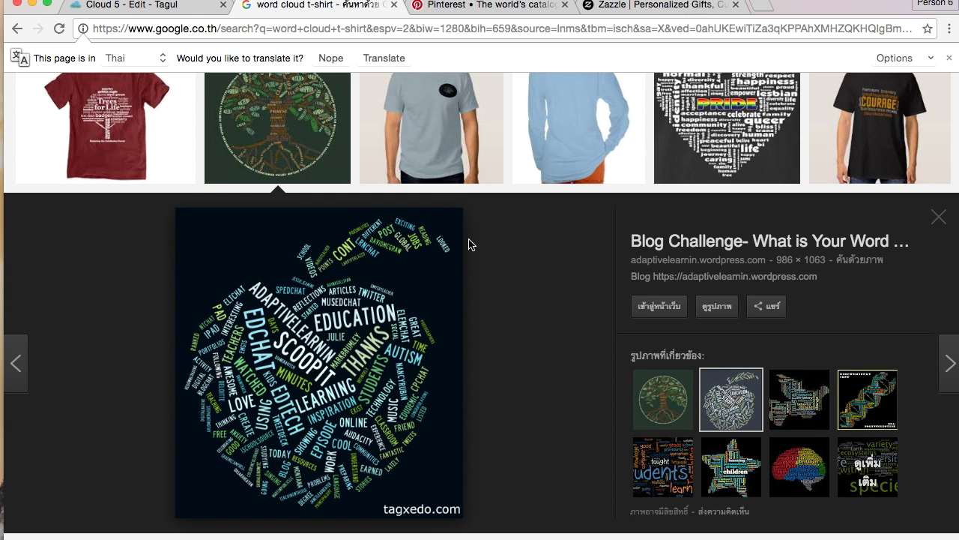
Preview the vet tech paw print design and the related alcohol bottle word cloud design
{"action": "scroll", "coordinate": [528, 334], "scroll_direction": "down", "scroll_amount": 3}
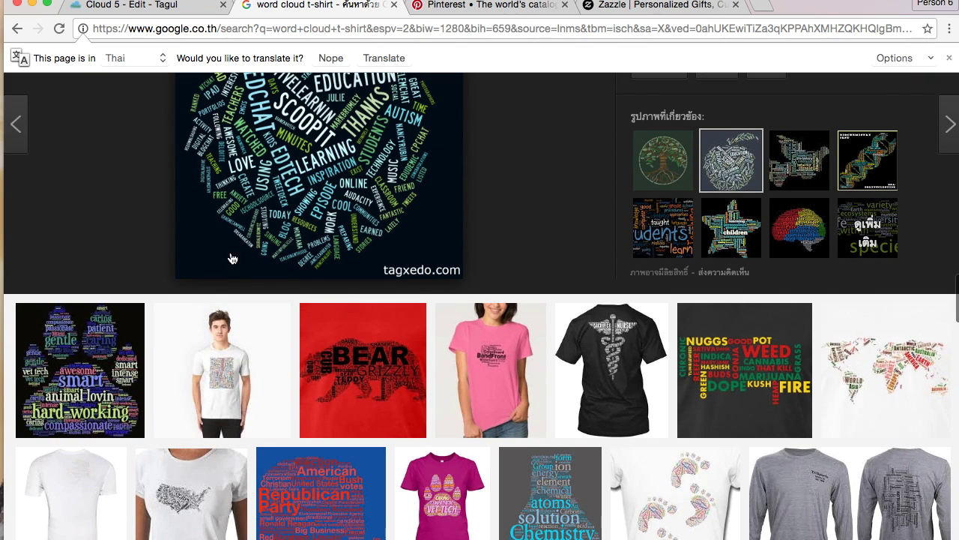
{"action": "left_click", "coordinate": [83, 359]}
{"action": "scroll", "coordinate": [264, 355], "scroll_direction": "down", "scroll_amount": 3}
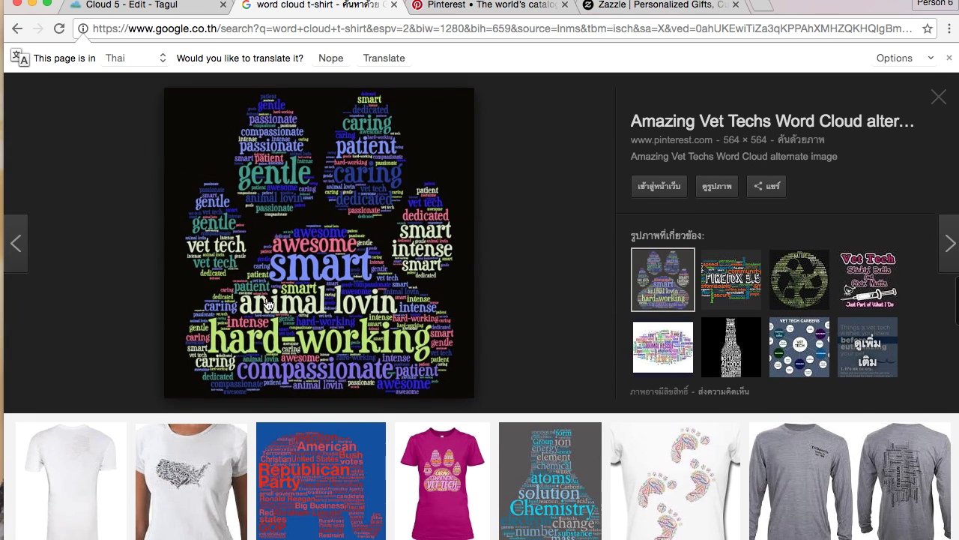
{"action": "scroll", "coordinate": [271, 346], "scroll_direction": "up", "scroll_amount": 1}
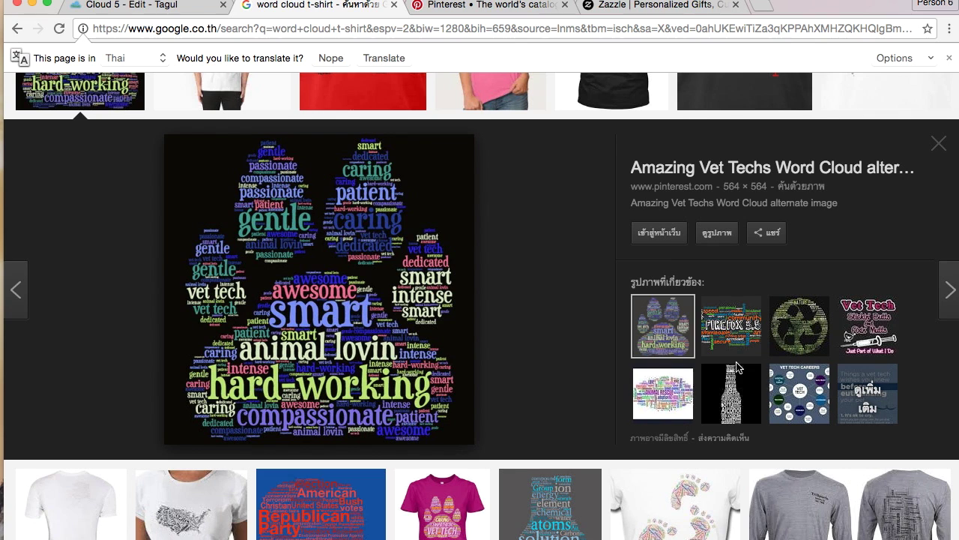
{"action": "left_click", "coordinate": [742, 384]}
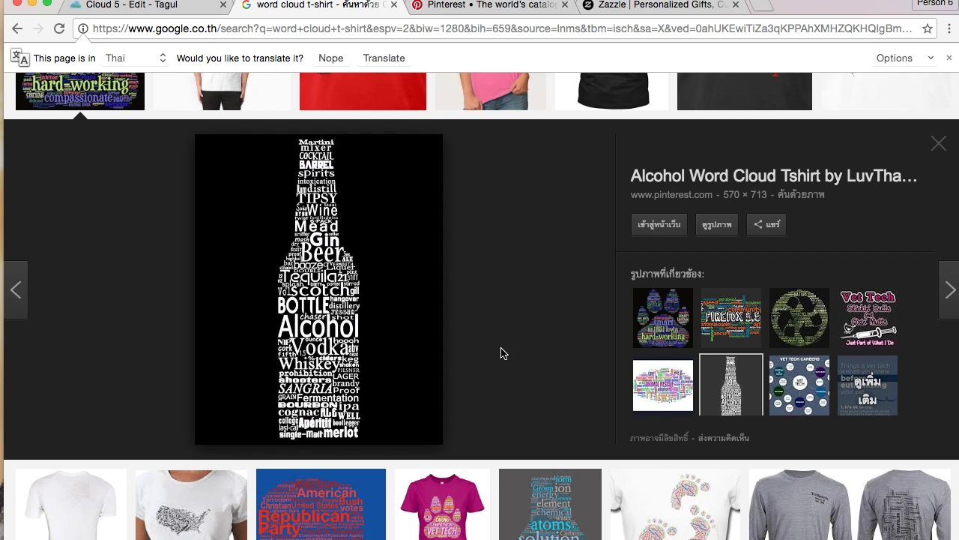
Preview the Republican Party elephant design and open the Dolphin Word Cloud T-shirt page in a new tab
{"action": "left_click", "coordinate": [643, 338]}
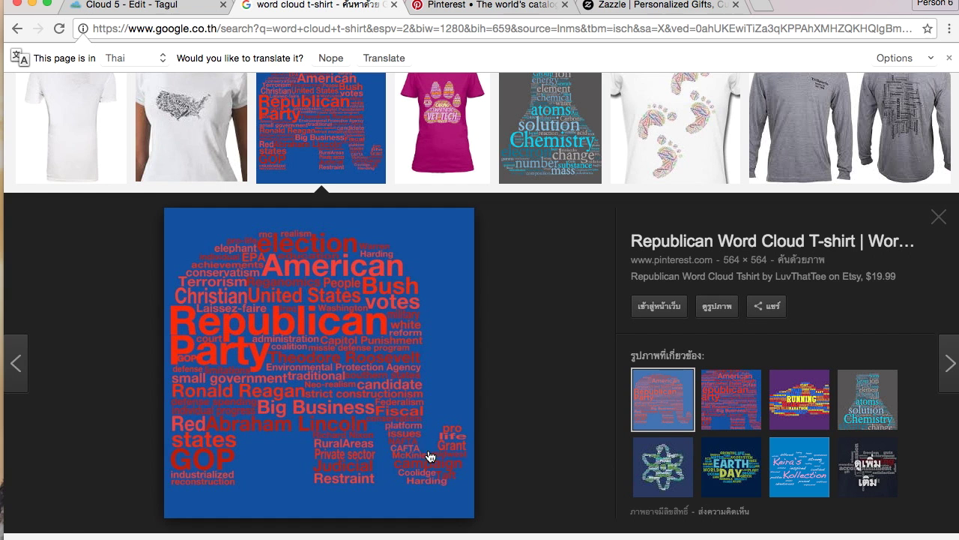
{"action": "scroll", "coordinate": [318, 468], "scroll_direction": "down", "scroll_amount": 3}
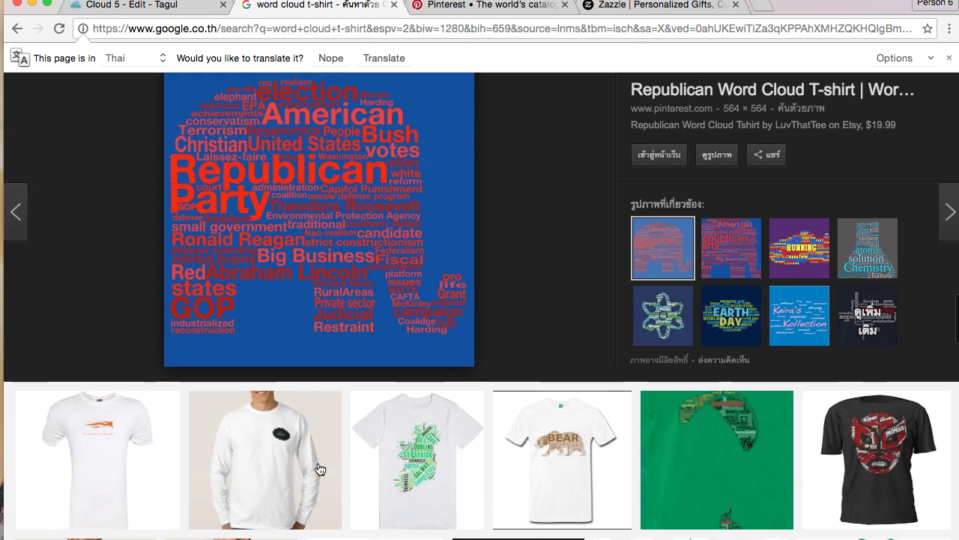
{"action": "scroll", "coordinate": [317, 468], "scroll_direction": "down", "scroll_amount": 2}
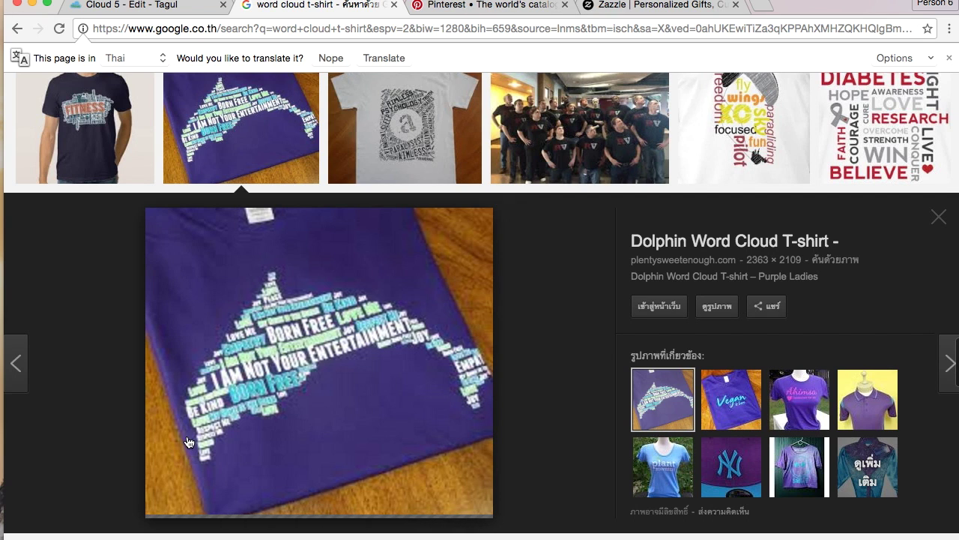
{"action": "right_click", "coordinate": [684, 246]}
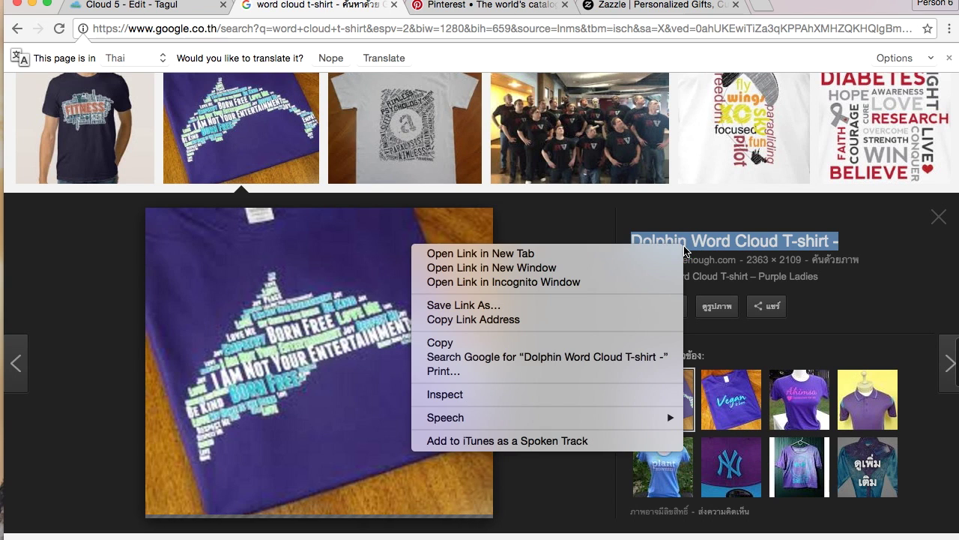
{"action": "left_click", "coordinate": [643, 254]}
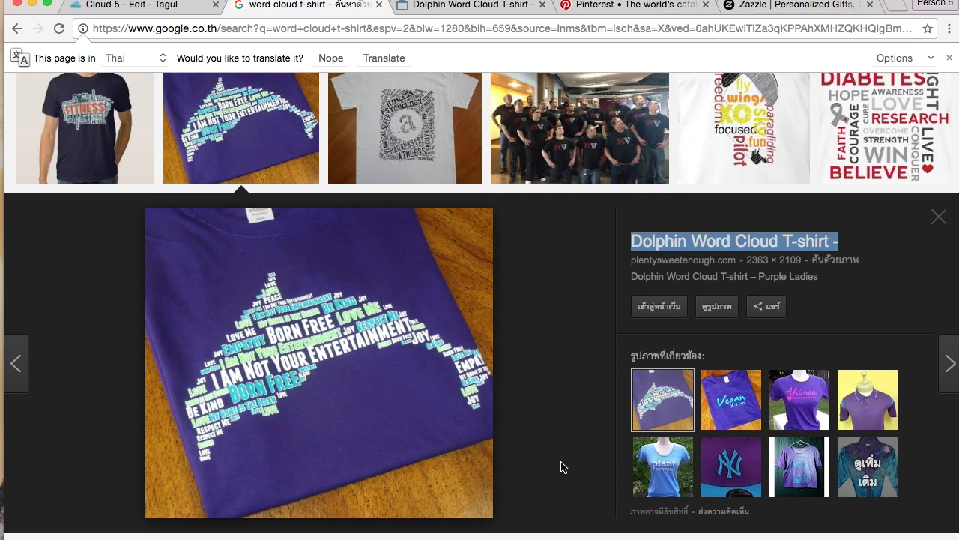
Examine the dolphin-shaped design among the surrounding T-shirt results and look briefly at the Tagul word cloud editor
{"action": "scroll", "coordinate": [336, 410], "scroll_direction": "down", "scroll_amount": 5}
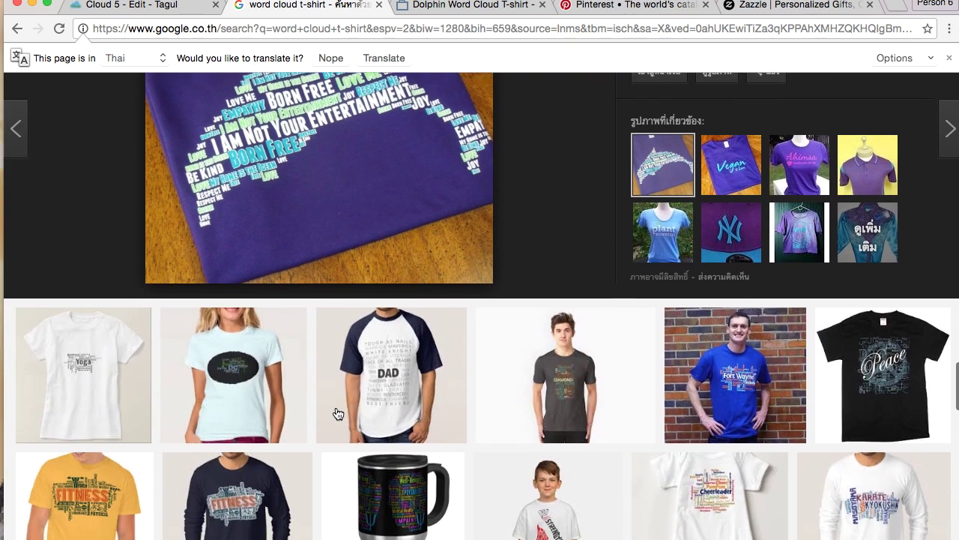
{"action": "scroll", "coordinate": [450, 375], "scroll_direction": "up", "scroll_amount": 3}
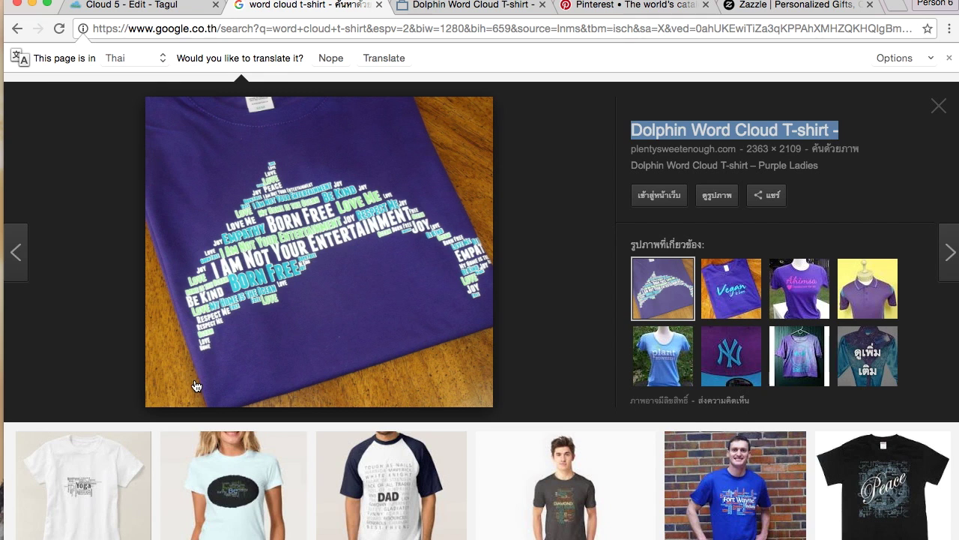
{"action": "scroll", "coordinate": [529, 207], "scroll_direction": "down", "scroll_amount": 1}
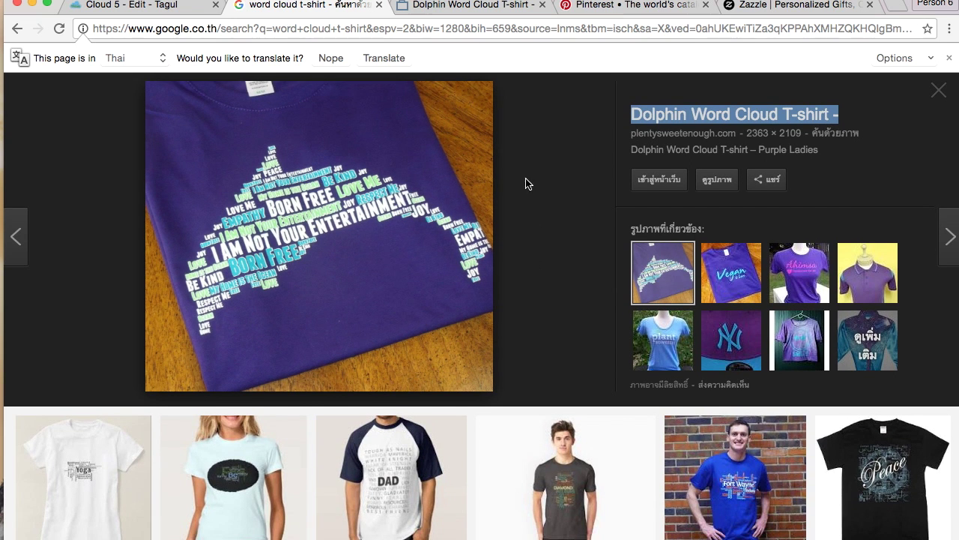
{"action": "left_click", "coordinate": [184, 8]}
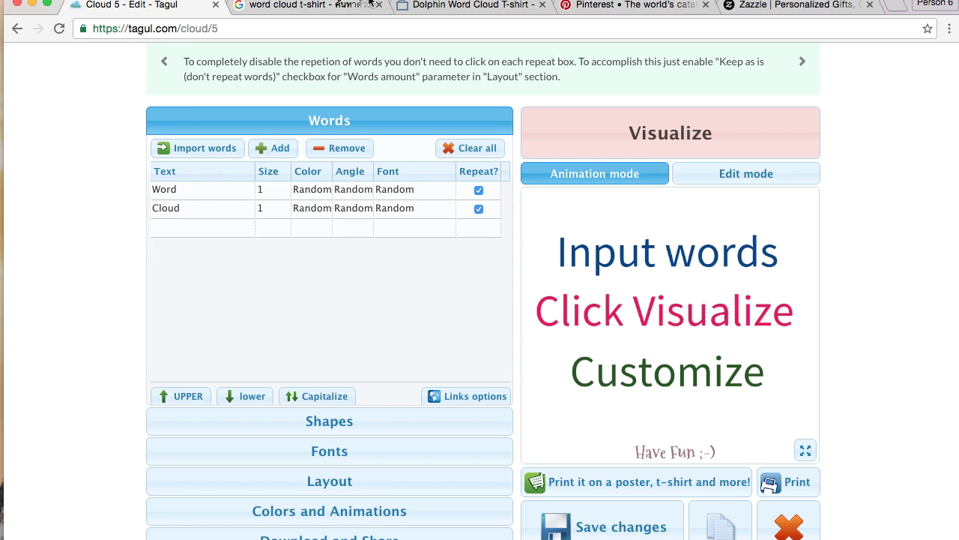
{"action": "left_click", "coordinate": [310, 11]}
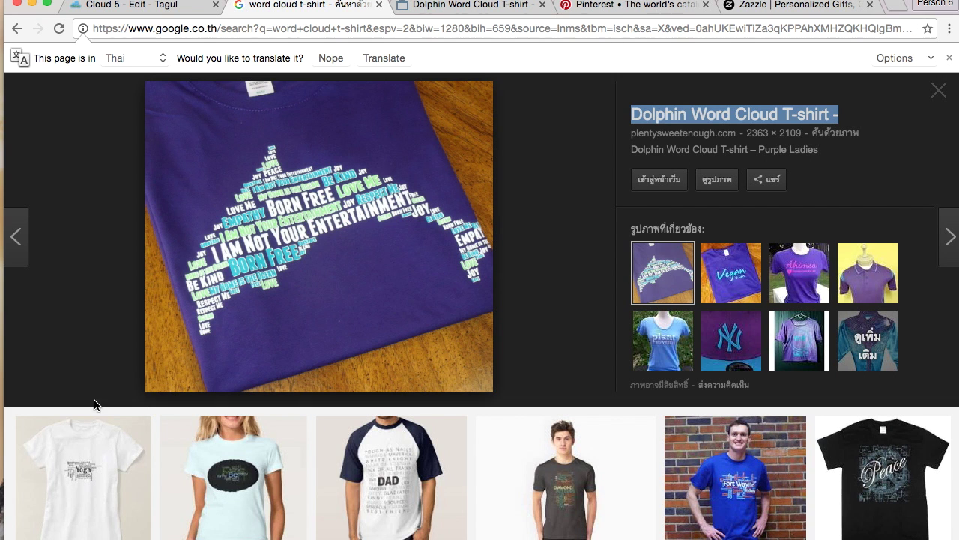
Browse further T-shirt image results and preview the Texas-shaped word cloud made of city names
{"action": "scroll", "coordinate": [84, 345], "scroll_direction": "down", "scroll_amount": 5}
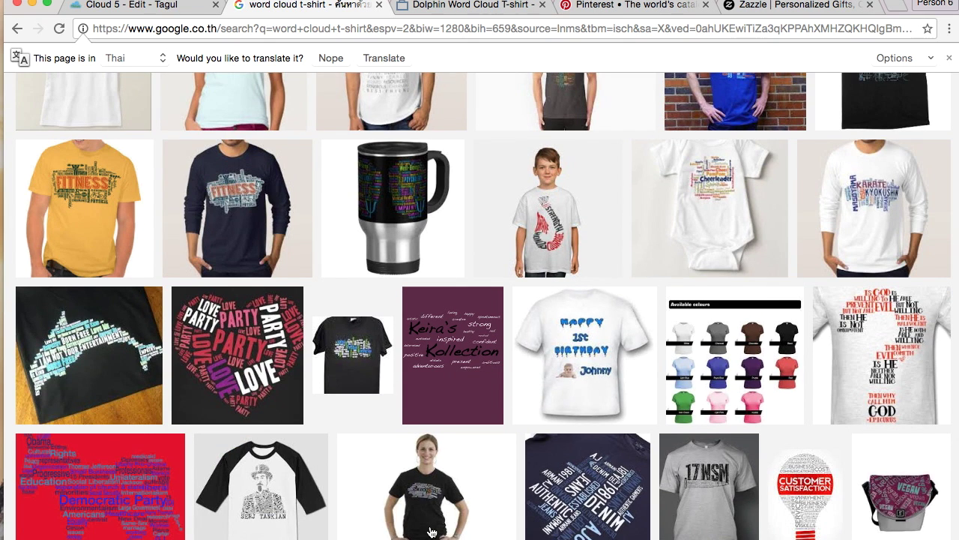
{"action": "scroll", "coordinate": [431, 532], "scroll_direction": "down", "scroll_amount": 5}
{"action": "scroll", "coordinate": [467, 445], "scroll_direction": "down", "scroll_amount": 2}
{"action": "scroll", "coordinate": [373, 373], "scroll_direction": "down", "scroll_amount": 3}
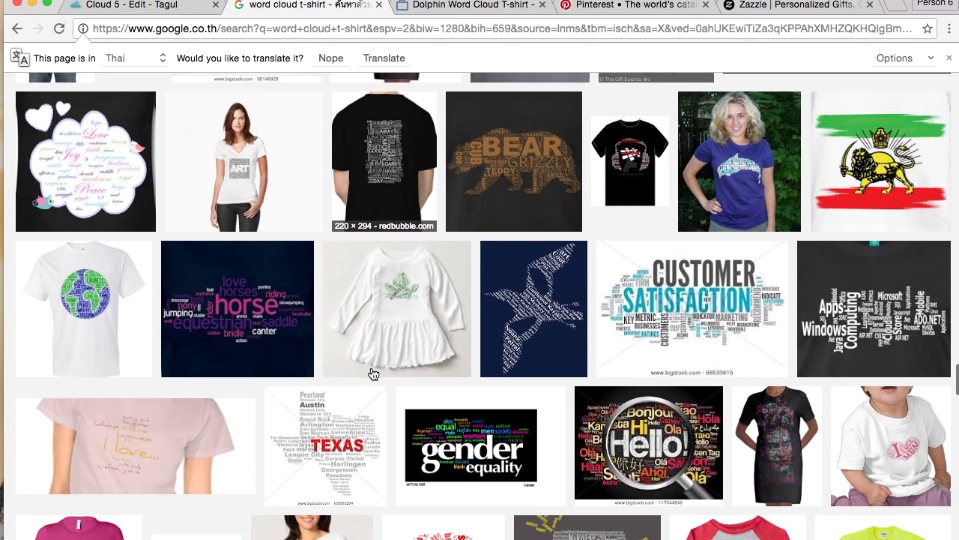
{"action": "scroll", "coordinate": [370, 371], "scroll_direction": "down", "scroll_amount": 5}
{"action": "left_click", "coordinate": [553, 207]}
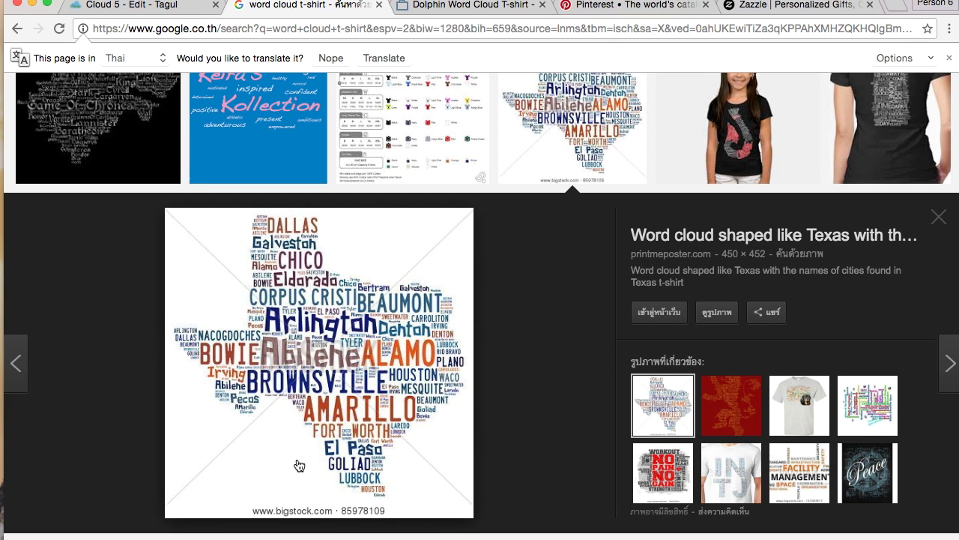
{"action": "scroll", "coordinate": [299, 466], "scroll_direction": "down", "scroll_amount": 10}
{"action": "scroll", "coordinate": [400, 345], "scroll_direction": "up", "scroll_amount": 8}
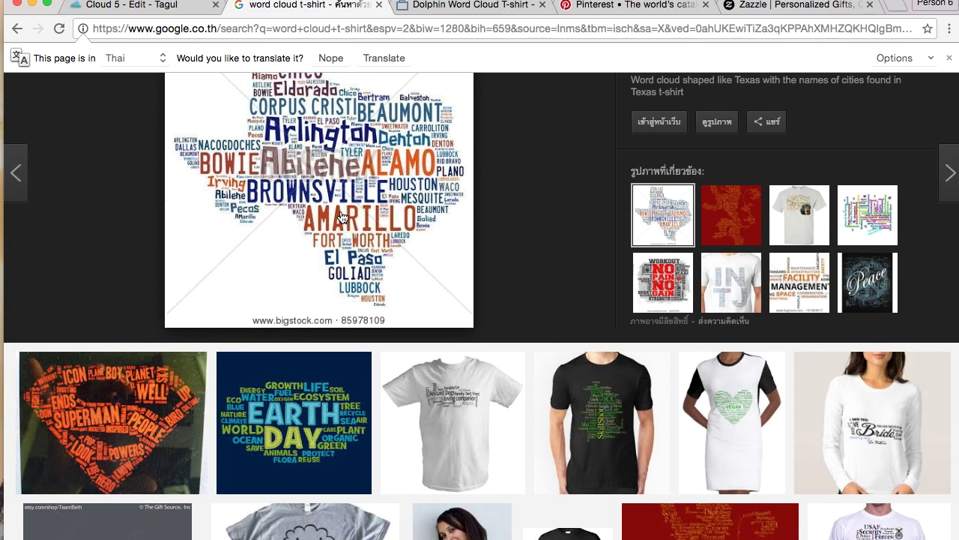
{"action": "scroll", "coordinate": [368, 233], "scroll_direction": "up", "scroll_amount": 2}
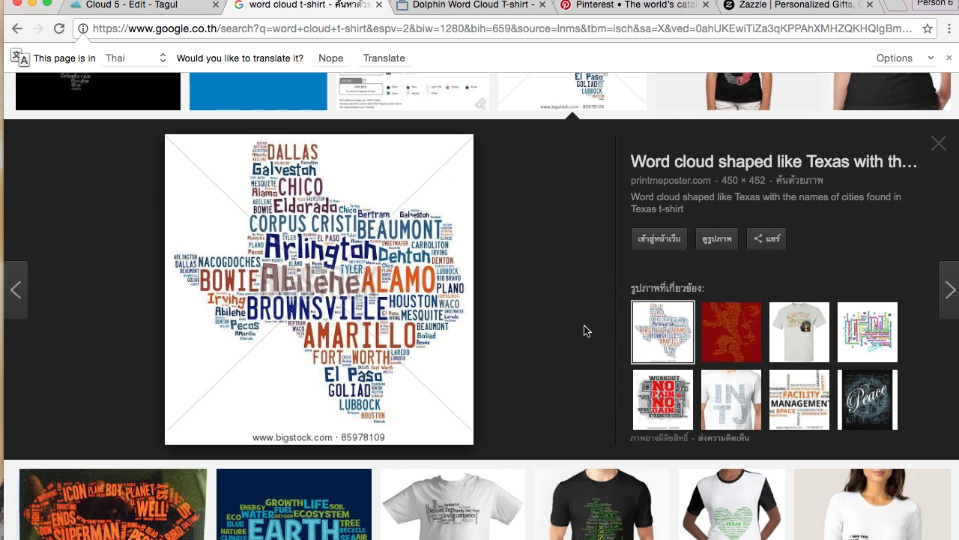
Search Google for "michigan state outline" in the Zazzle tab and show the image results
{"action": "left_click", "coordinate": [761, 6]}
{"action": "left_click", "coordinate": [735, 31]}
{"action": "type", "text": "michigan state o"}
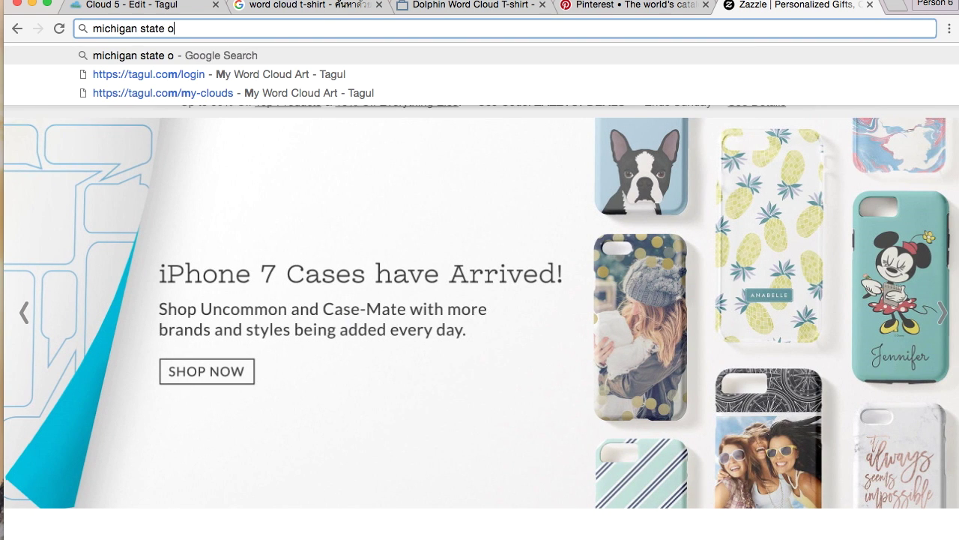
{"action": "type", "text": "utline"}
{"action": "key", "text": "Return"}
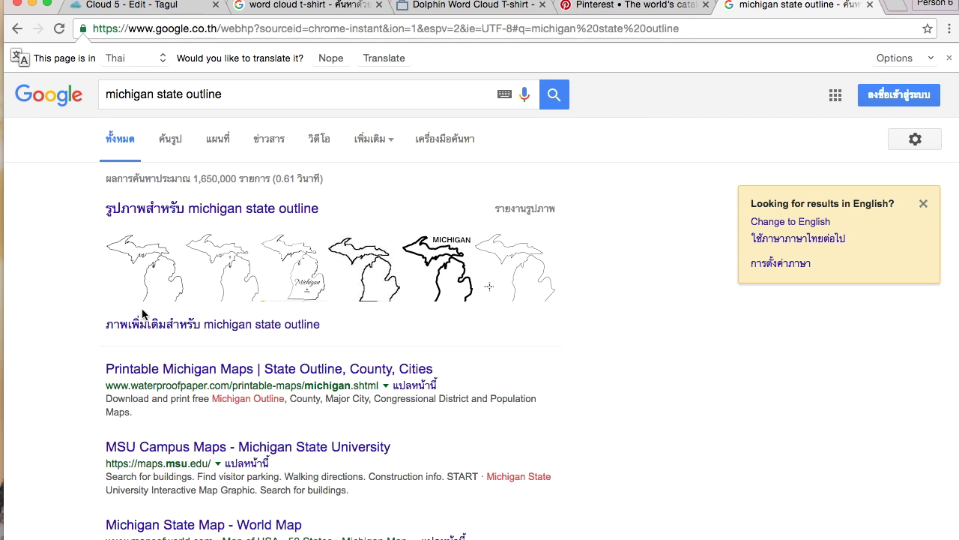
{"action": "left_click", "coordinate": [168, 138]}
{"action": "scroll", "coordinate": [450, 300], "scroll_direction": "down", "scroll_amount": 3}
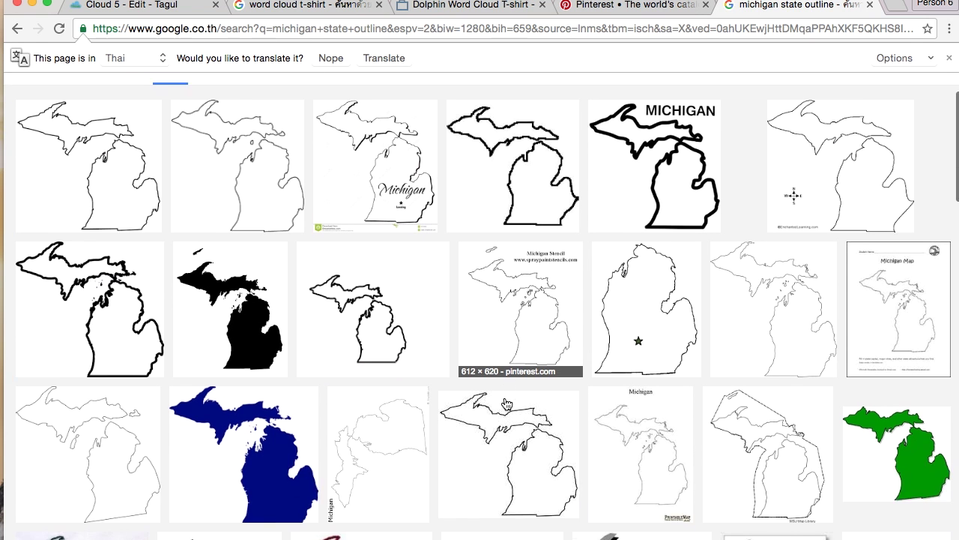
Refine the image search to "michigan state outline png"
{"action": "scroll", "coordinate": [207, 303], "scroll_direction": "up", "scroll_amount": 3}
{"action": "left_click", "coordinate": [300, 96]}
{"action": "type", "text": "png"}
{"action": "key", "text": "Return"}
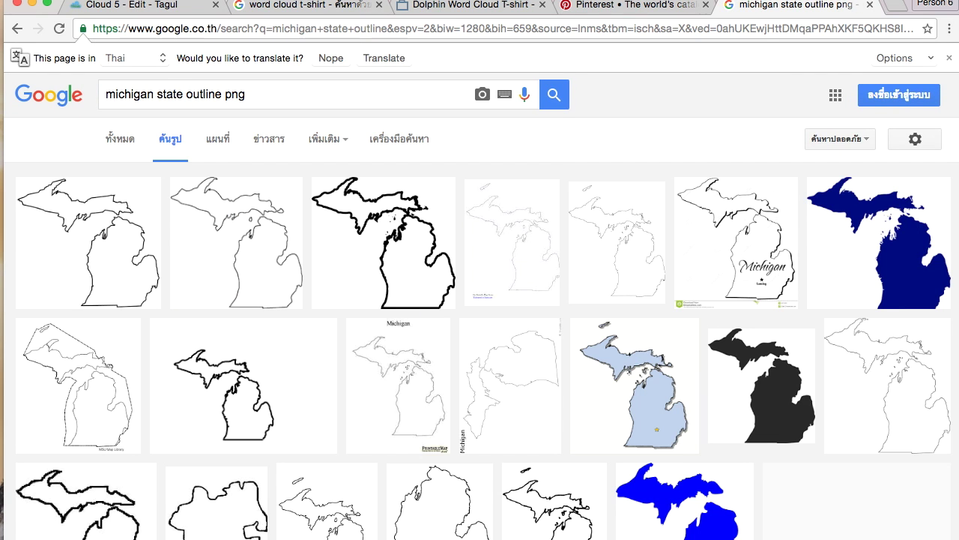
Preview a black Michigan silhouette and open the America Clip Art page through Clipart Kid's State of Michigan clipart collection
{"action": "left_click", "coordinate": [716, 393]}
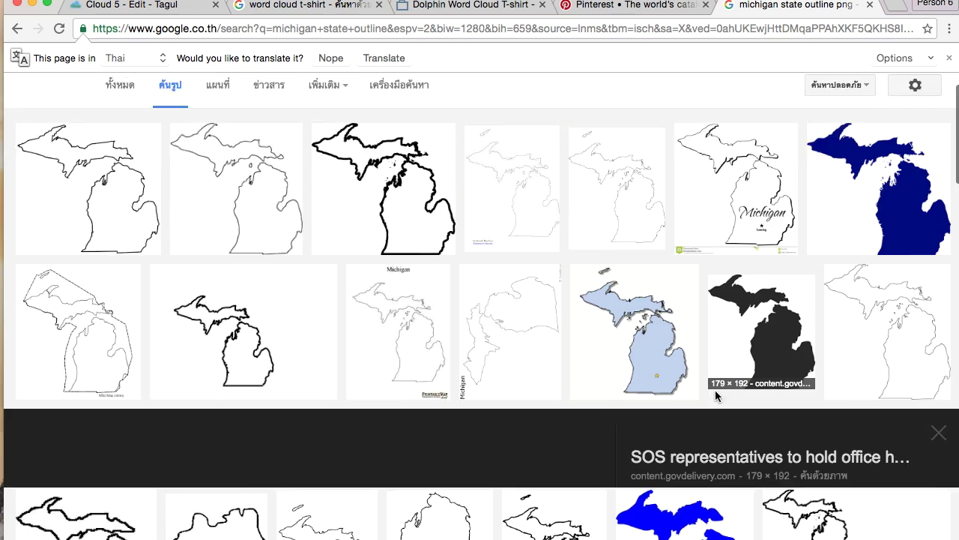
{"action": "left_click", "coordinate": [745, 247]}
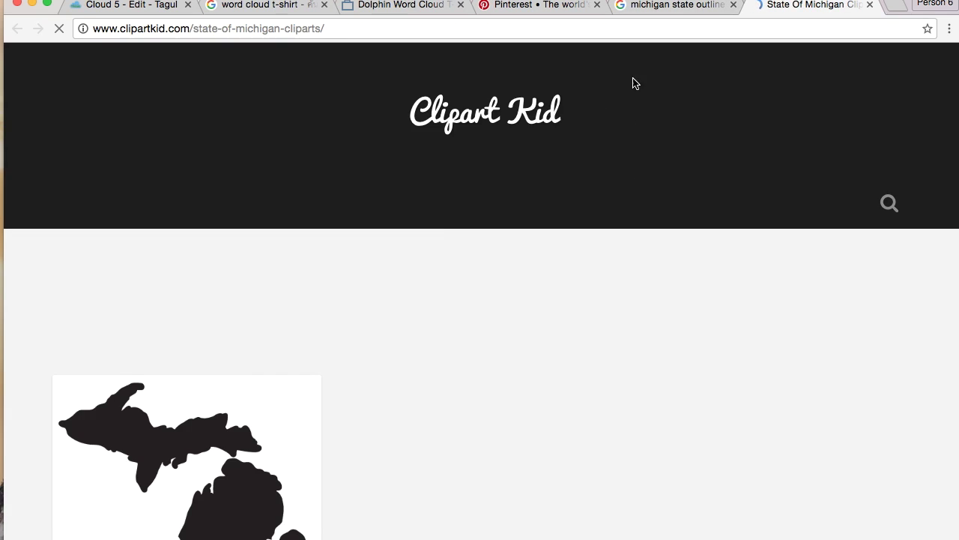
{"action": "scroll", "coordinate": [193, 340], "scroll_direction": "down", "scroll_amount": 3}
{"action": "left_click", "coordinate": [193, 341]}
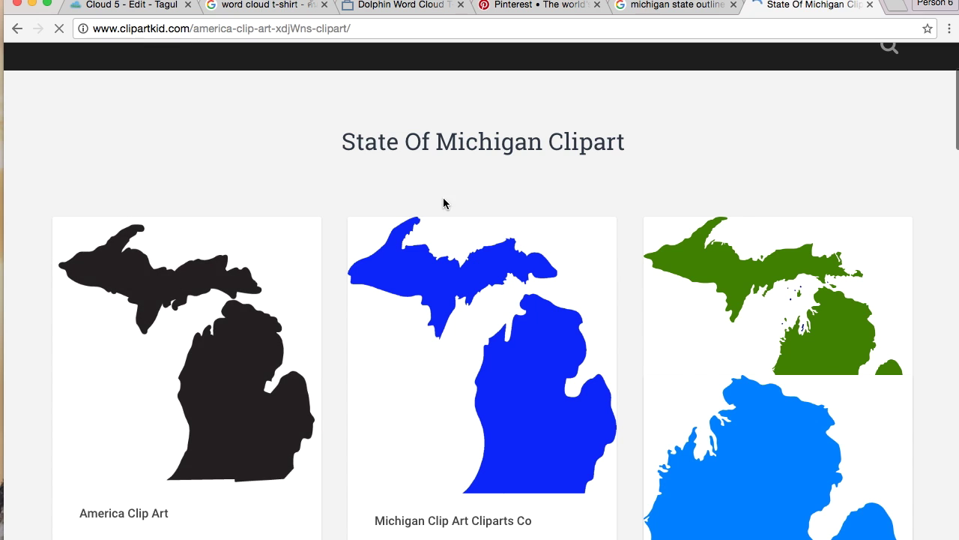
Download the black Michigan silhouette from the America Clip Art page and examine its shape
{"action": "scroll", "coordinate": [709, 417], "scroll_direction": "down", "scroll_amount": 10}
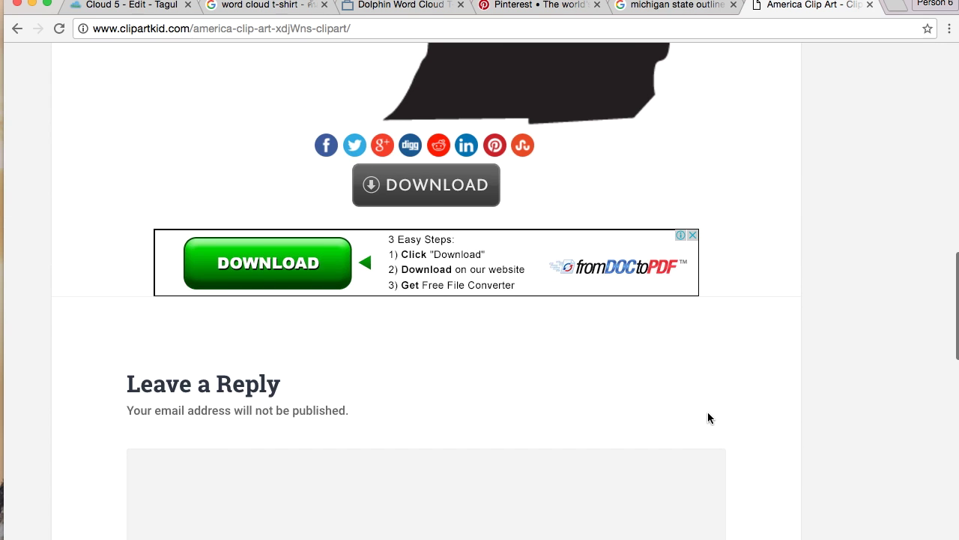
{"action": "scroll", "coordinate": [435, 188], "scroll_direction": "down", "scroll_amount": 5}
{"action": "scroll", "coordinate": [435, 184], "scroll_direction": "up", "scroll_amount": 10}
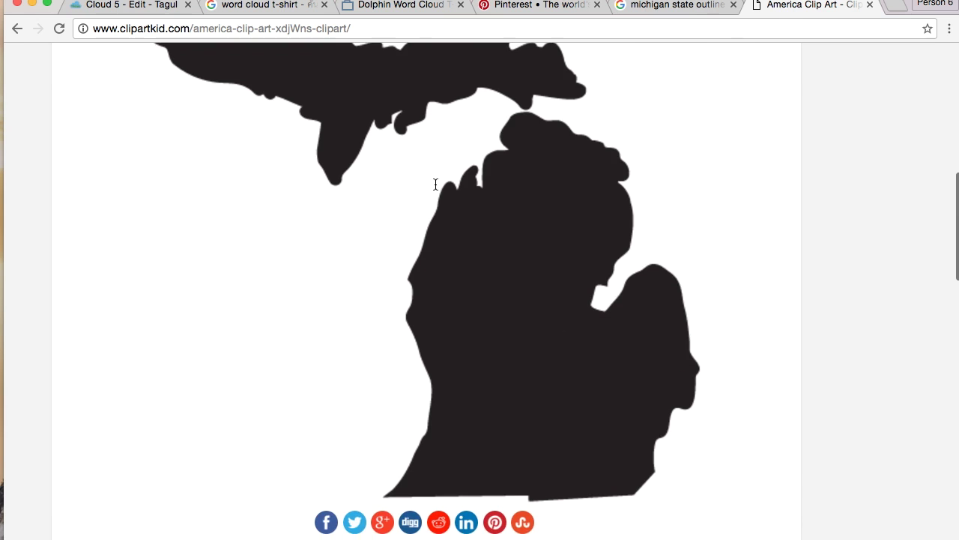
{"action": "scroll", "coordinate": [437, 189], "scroll_direction": "down", "scroll_amount": 3}
{"action": "scroll", "coordinate": [437, 189], "scroll_direction": "down", "scroll_amount": 1}
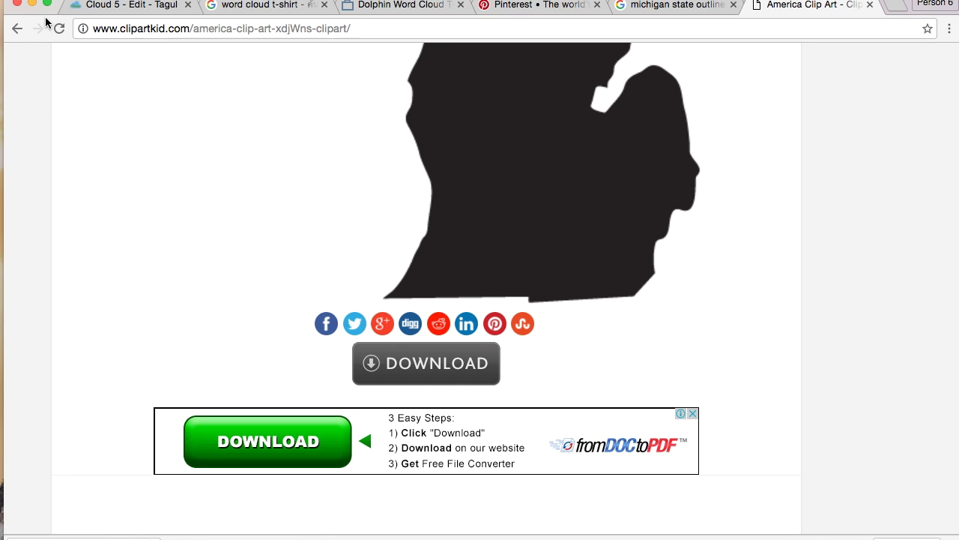
{"action": "scroll", "coordinate": [210, 56], "scroll_direction": "up", "scroll_amount": 10}
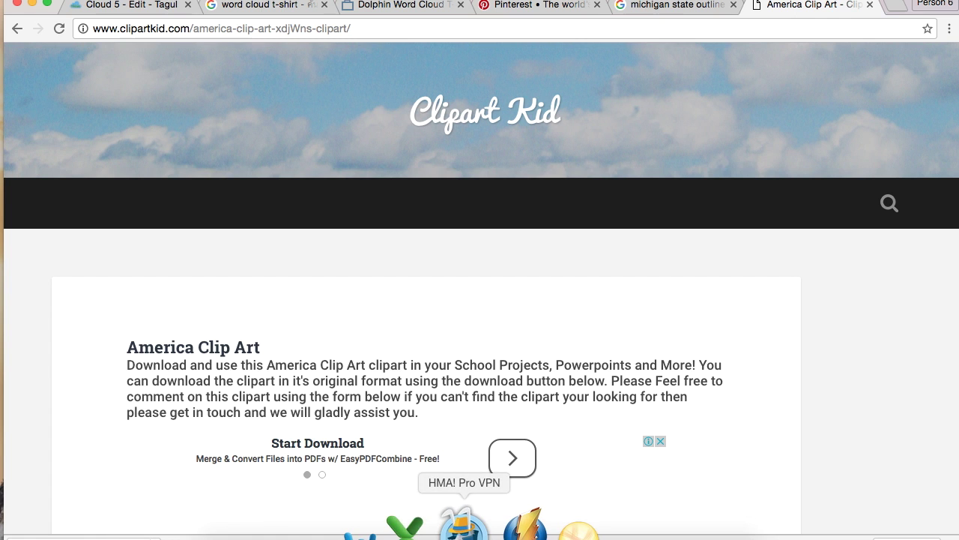
{"action": "scroll", "coordinate": [799, 457], "scroll_direction": "down", "scroll_amount": 15}
{"action": "scroll", "coordinate": [805, 399], "scroll_direction": "up", "scroll_amount": 15}
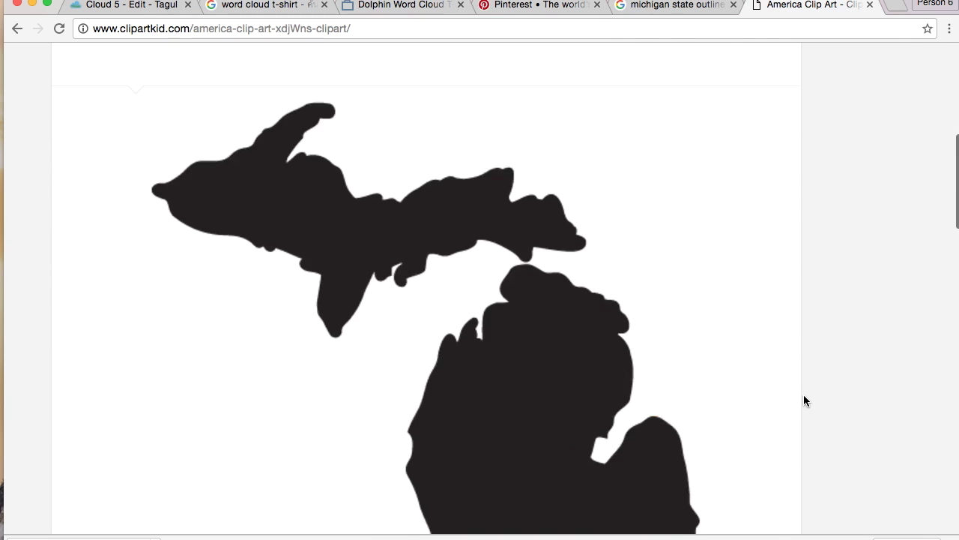
{"action": "scroll", "coordinate": [805, 398], "scroll_direction": "down", "scroll_amount": 3}
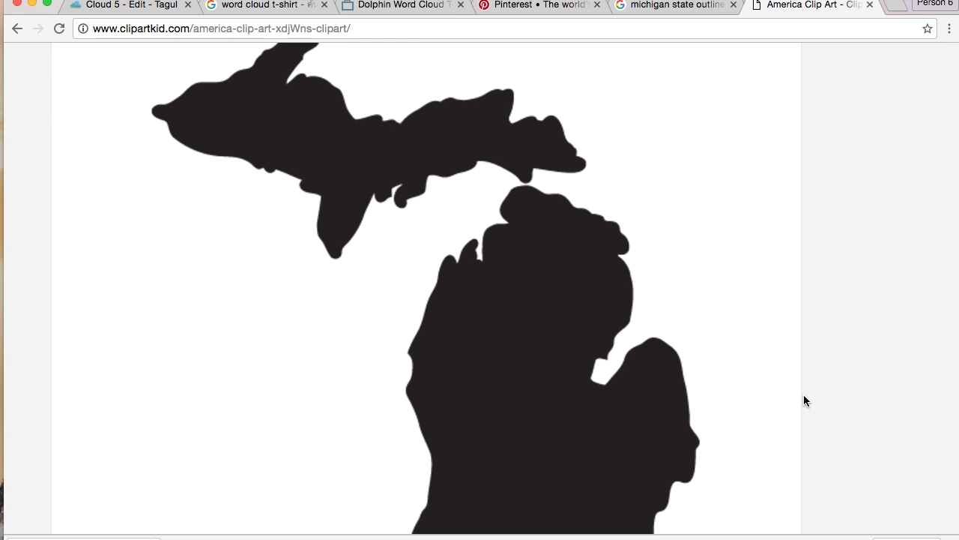
Return to the Michigan image results and open the Clker.com Michigan Clip Art page in its own tab
{"action": "key", "text": "ctrl+shift+Tab"}
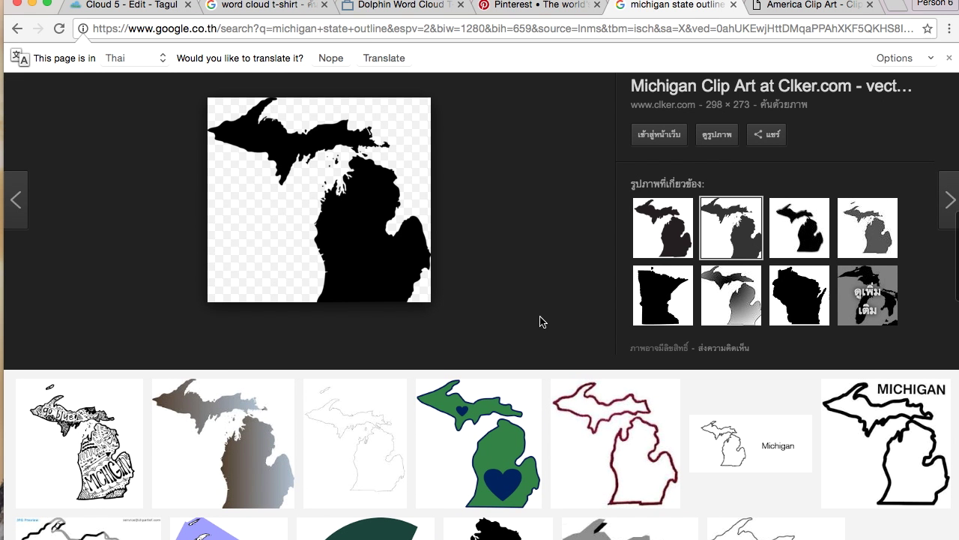
{"action": "left_click", "coordinate": [336, 186]}
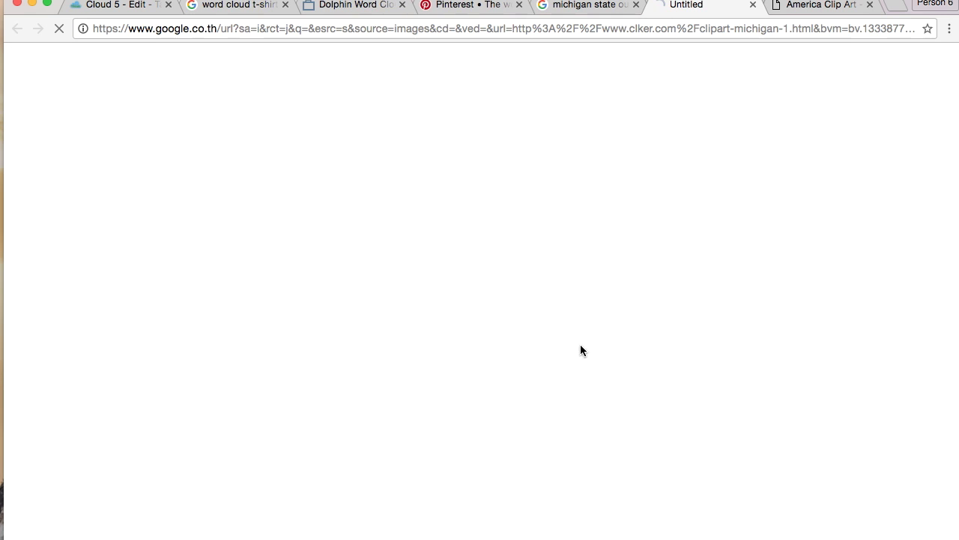
{"action": "left_click", "coordinate": [814, 5]}
{"action": "left_click", "coordinate": [680, 6]}
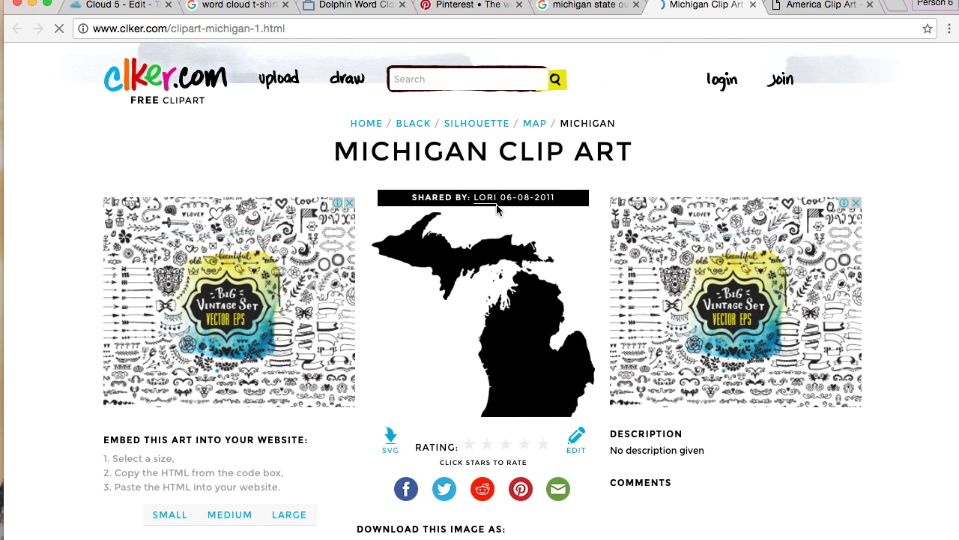
Open the large PNG of the Clker Michigan clip art and save it as michigan-hi in Downloads
{"action": "scroll", "coordinate": [498, 210], "scroll_direction": "down", "scroll_amount": 4}
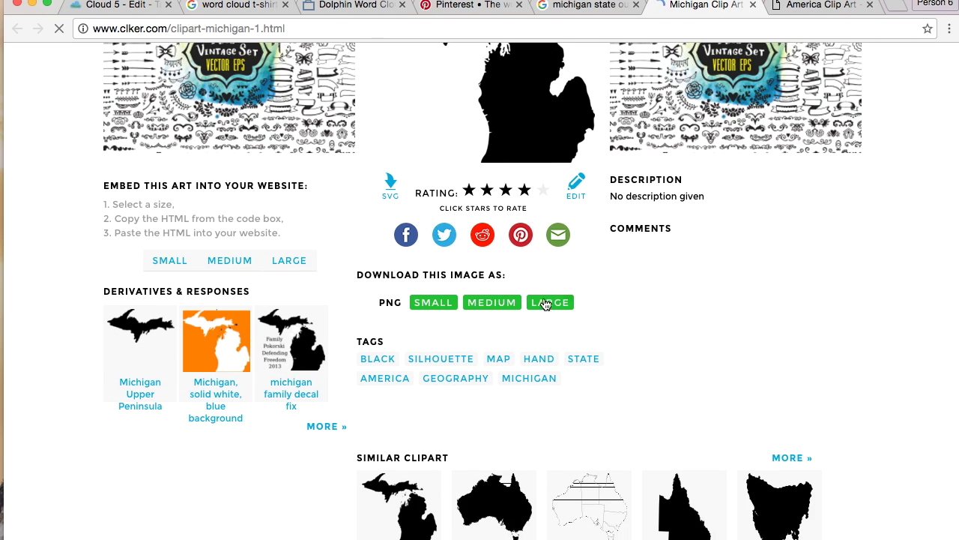
{"action": "left_click", "coordinate": [545, 302]}
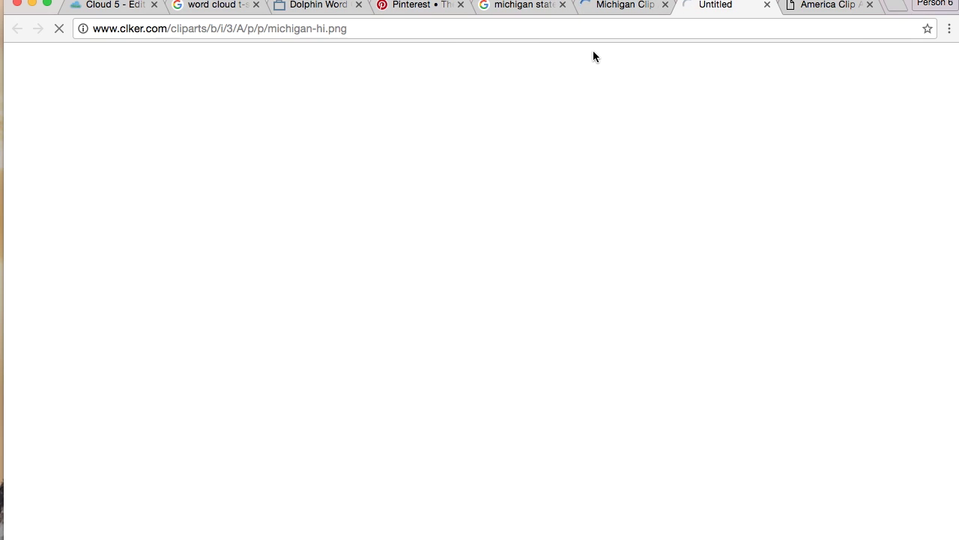
{"action": "right_click", "coordinate": [235, 285]}
{"action": "left_click", "coordinate": [255, 303]}
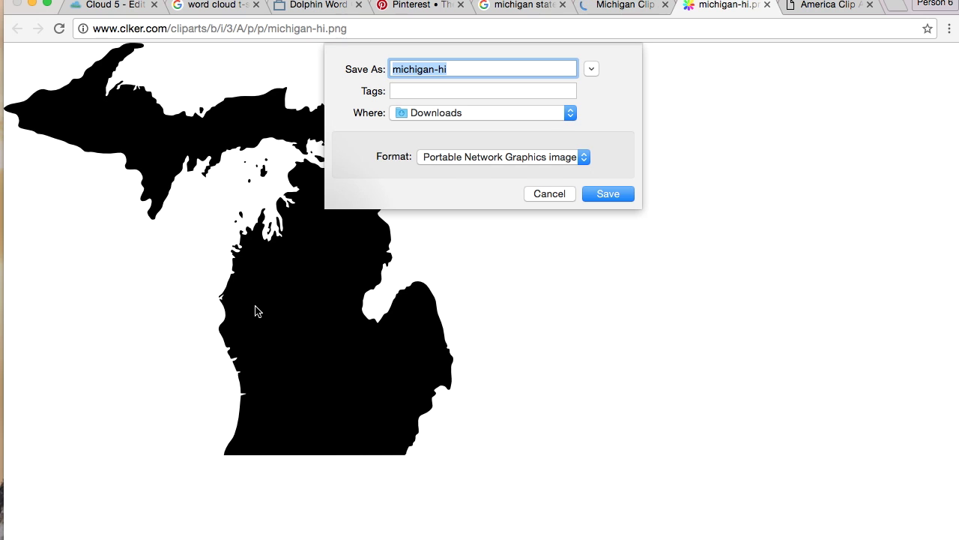
{"action": "key", "text": "Return"}
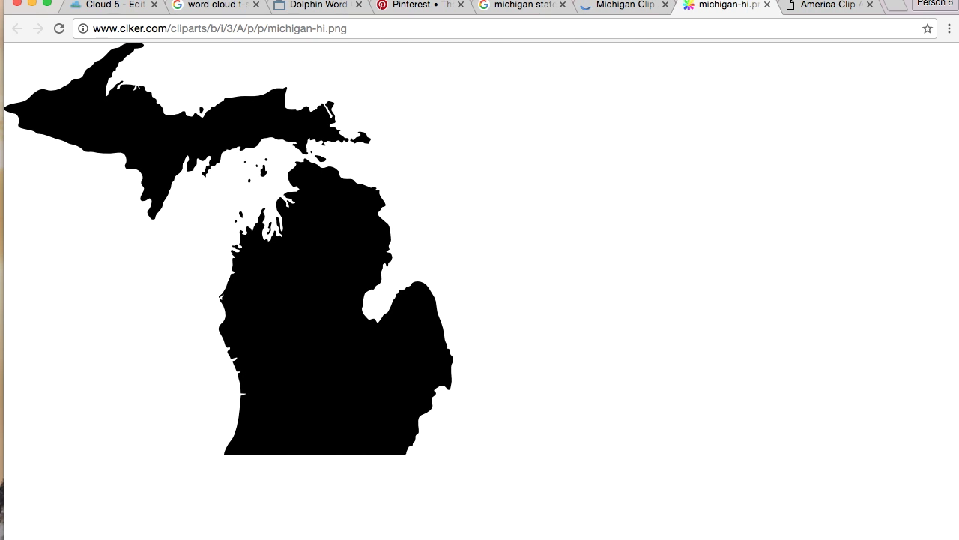
Return to the Cloud 5 editor in Tagul and look through its shape library
{"action": "left_click", "coordinate": [117, 7]}
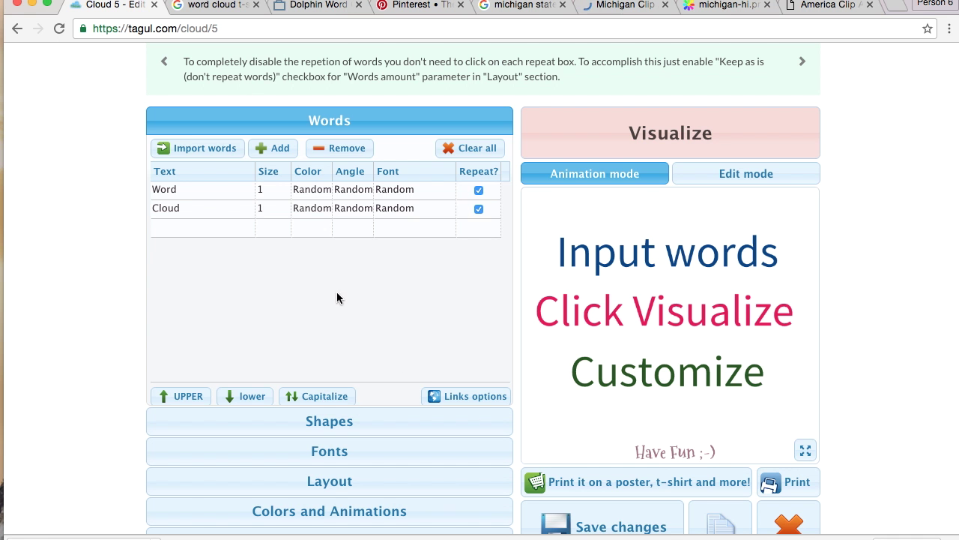
{"action": "scroll", "coordinate": [338, 304], "scroll_direction": "up", "scroll_amount": 1}
{"action": "scroll", "coordinate": [307, 409], "scroll_direction": "down", "scroll_amount": 3}
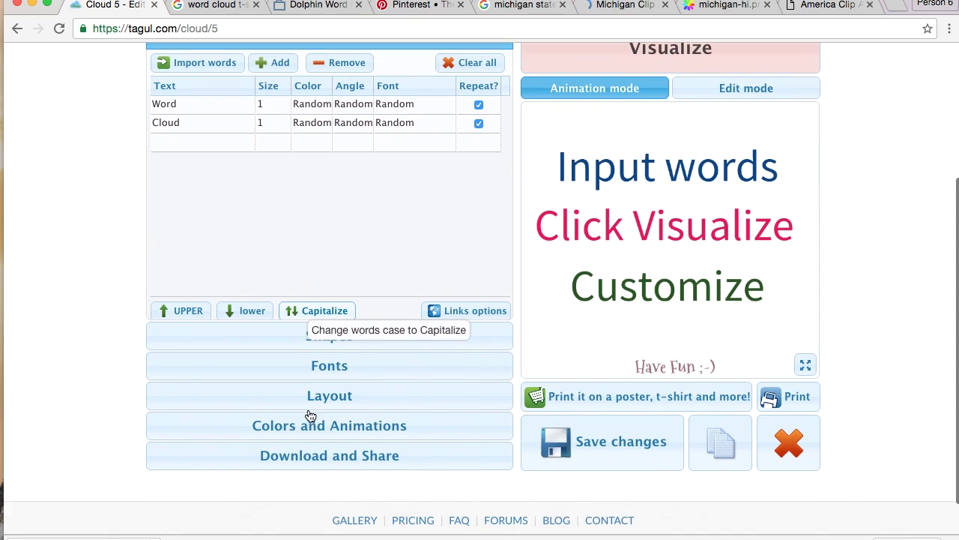
{"action": "scroll", "coordinate": [310, 416], "scroll_direction": "down", "scroll_amount": 1}
{"action": "left_click", "coordinate": [323, 328]}
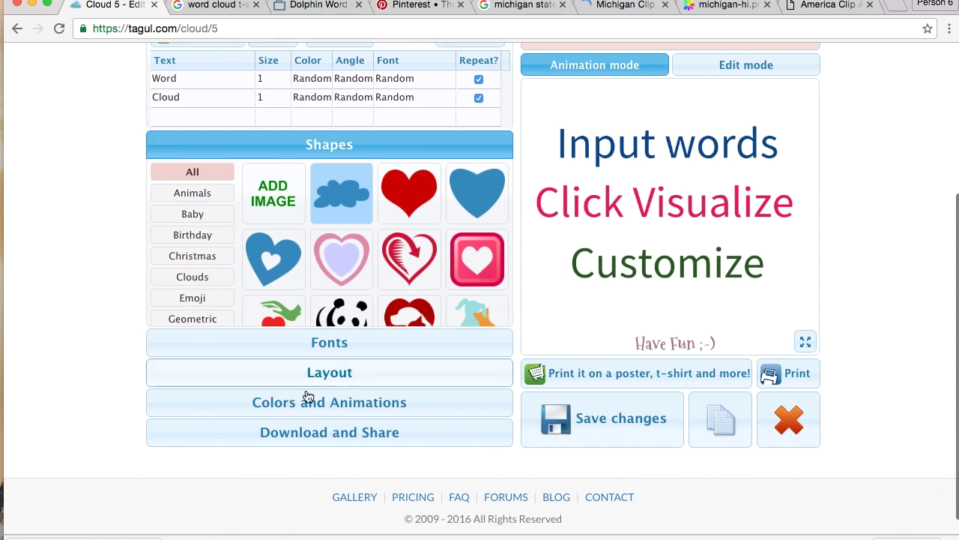
{"action": "scroll", "coordinate": [210, 270], "scroll_direction": "down", "scroll_amount": 5}
{"action": "scroll", "coordinate": [199, 278], "scroll_direction": "up", "scroll_amount": 3}
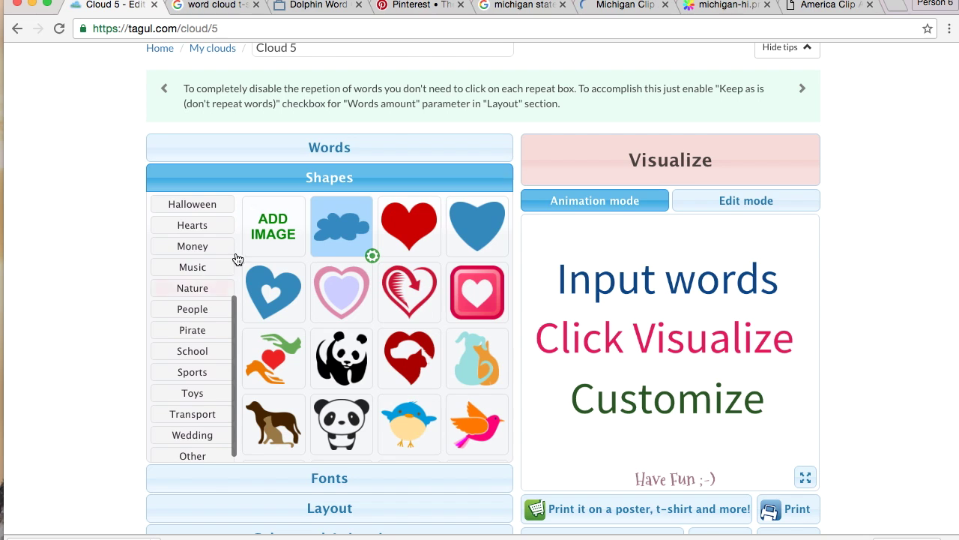
Add michigan-hi.png from Downloads as a custom shape, accepting the threshold of 0.85 and edges of 10
{"action": "left_click", "coordinate": [252, 248]}
{"action": "left_click", "coordinate": [420, 335]}
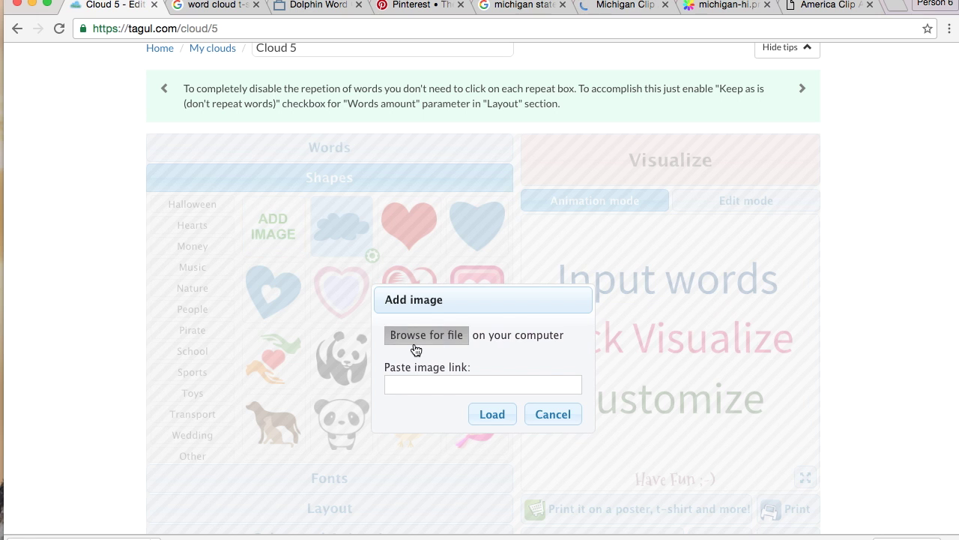
{"action": "left_click", "coordinate": [817, 64]}
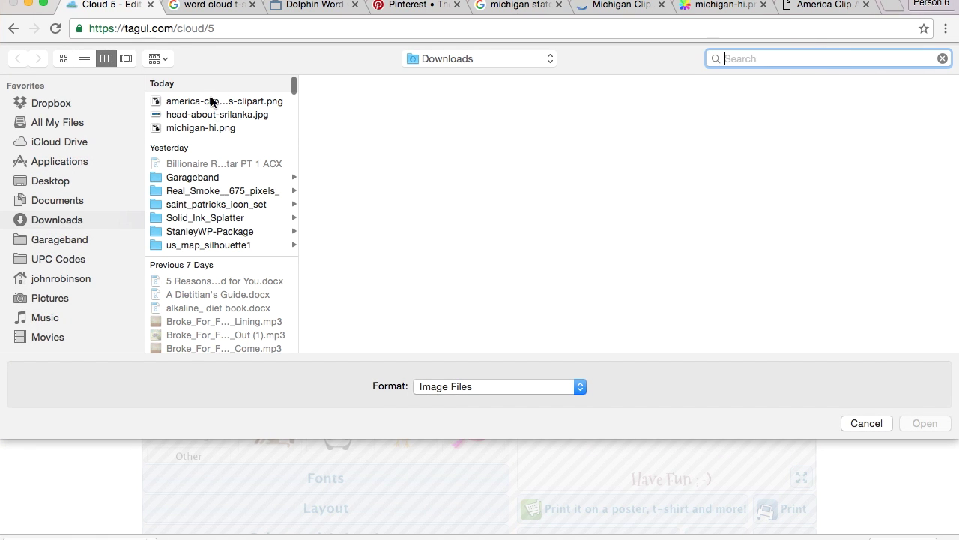
{"action": "left_click", "coordinate": [169, 128]}
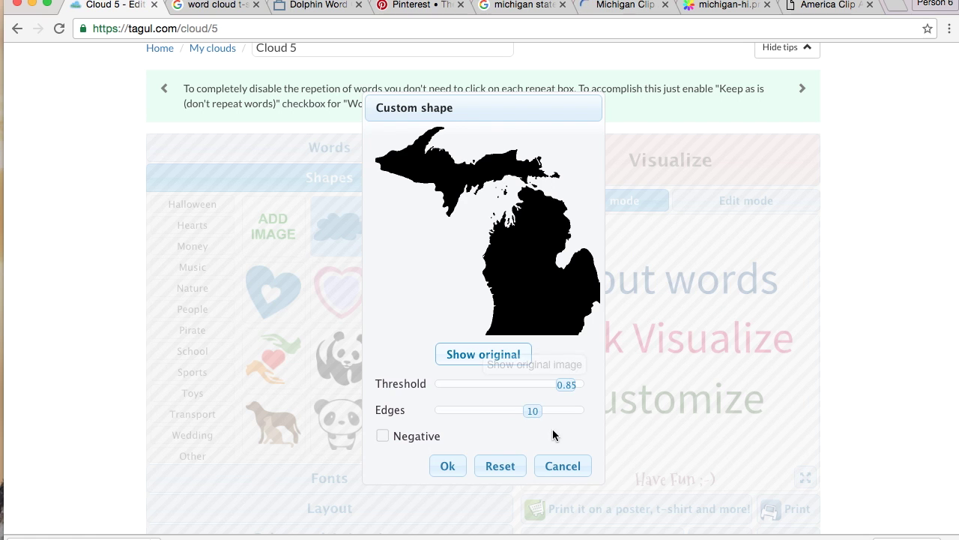
{"action": "left_click", "coordinate": [448, 467]}
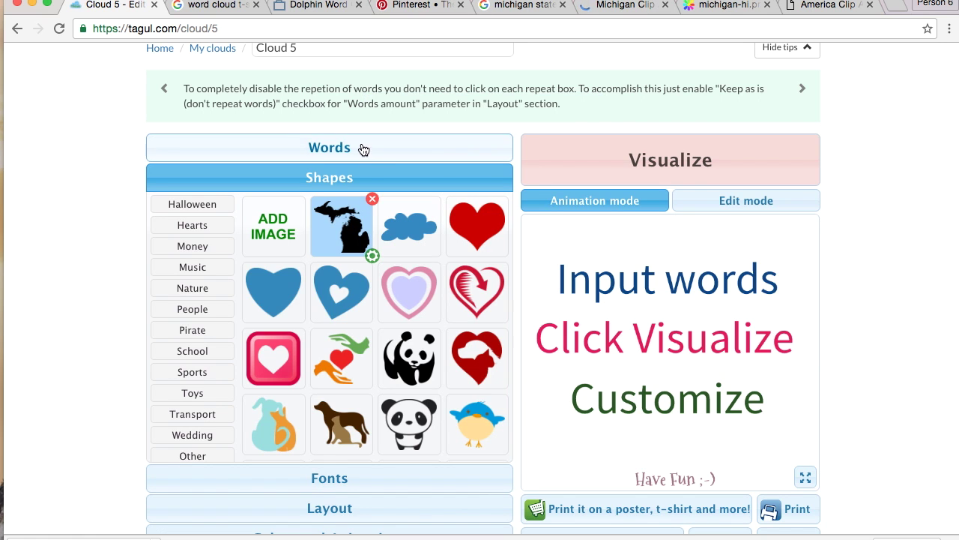
Show the word list and visualize the cloud in the Michigan shape
{"action": "scroll", "coordinate": [450, 254], "scroll_direction": "down", "scroll_amount": 2}
{"action": "scroll", "coordinate": [484, 280], "scroll_direction": "up", "scroll_amount": 3}
{"action": "left_click", "coordinate": [430, 177]}
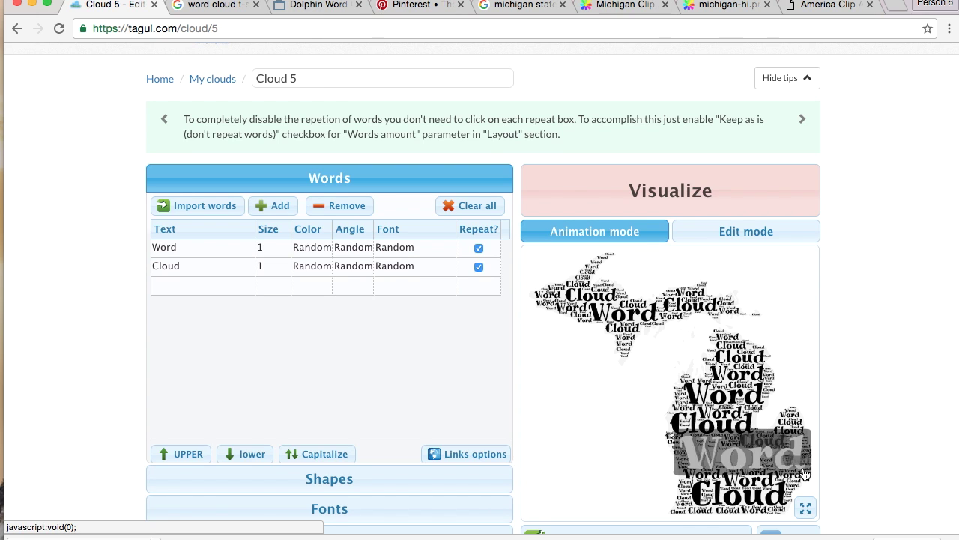
{"action": "scroll", "coordinate": [799, 456], "scroll_direction": "down", "scroll_amount": 2}
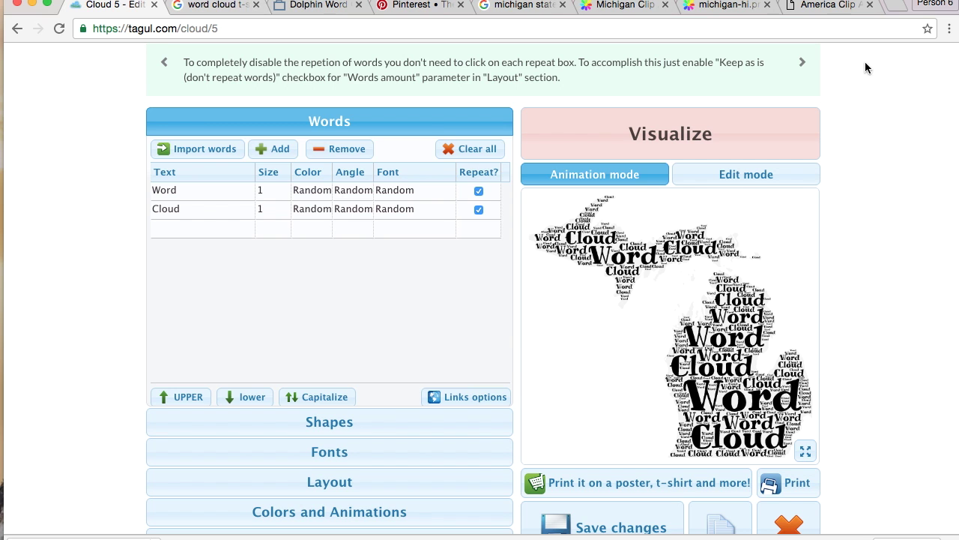
Search Google for "michigan cities list", reusing the America Clip Art page's tab
{"action": "left_click", "coordinate": [829, 4]}
{"action": "left_click", "coordinate": [834, 28]}
{"action": "type", "text": "mich"}
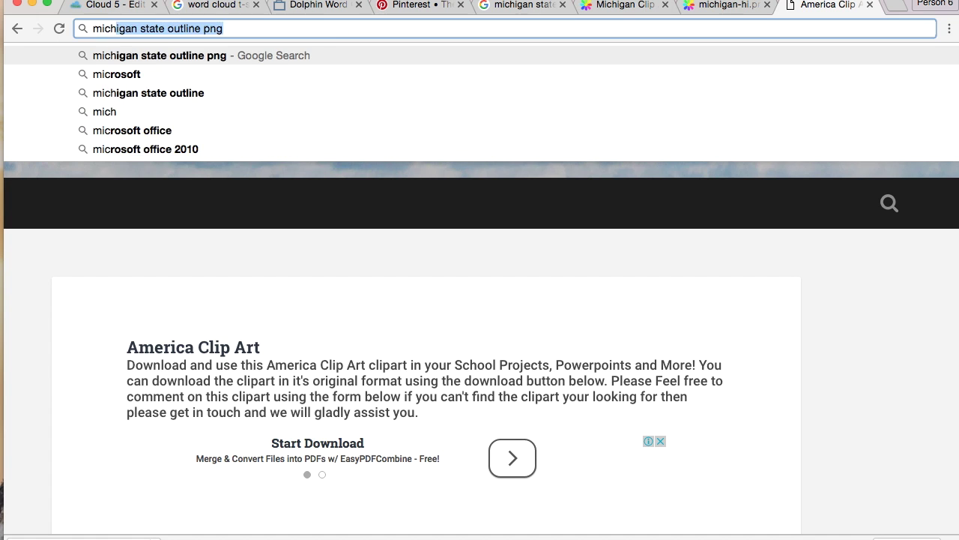
{"action": "type", "text": "igan cities list"}
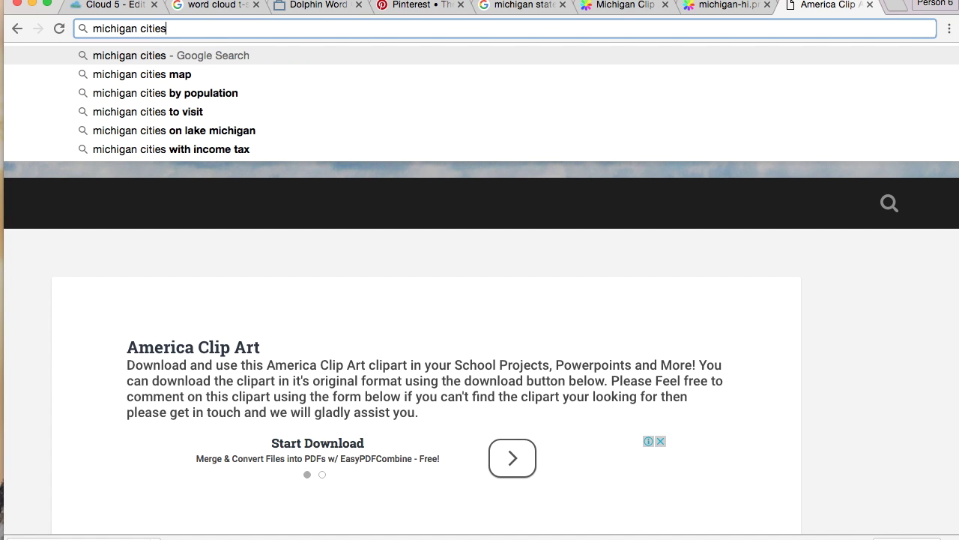
{"action": "key", "text": "Return"}
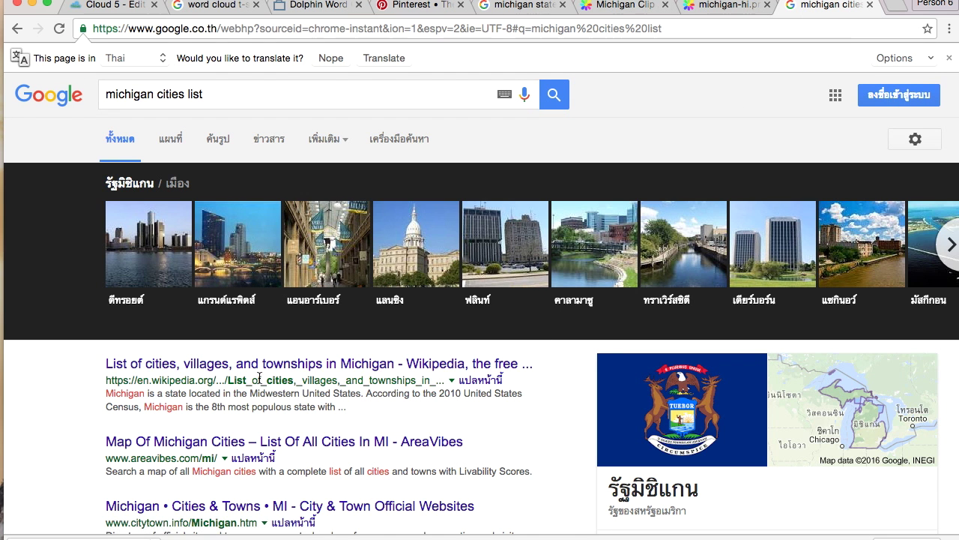
Open Wikipedia's list of cities, villages, and townships in Michigan in its own tab and find the start of the places table
{"action": "left_click", "coordinate": [273, 370]}
{"action": "right_click", "coordinate": [273, 370]}
{"action": "left_click", "coordinate": [284, 365]}
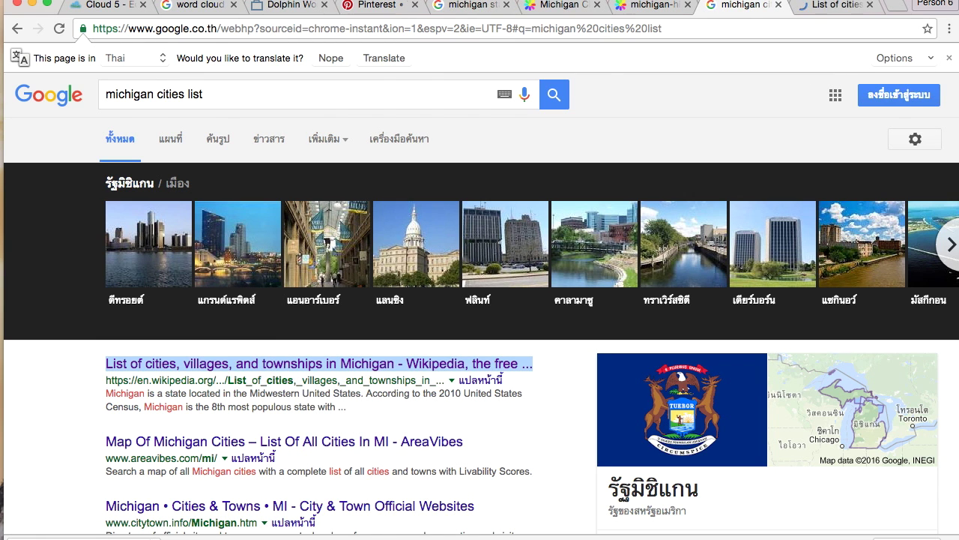
{"action": "left_click", "coordinate": [825, 6]}
{"action": "scroll", "coordinate": [343, 253], "scroll_direction": "down", "scroll_amount": 6}
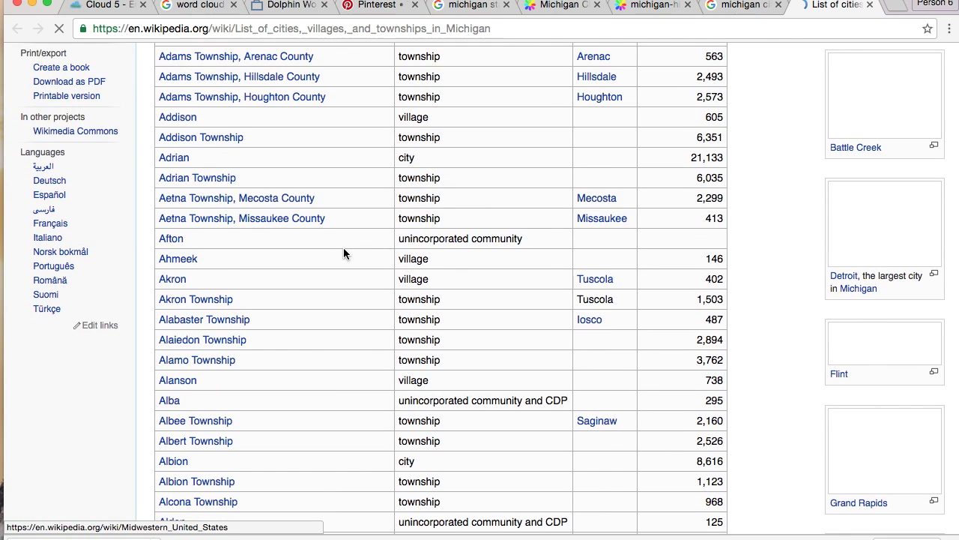
{"action": "scroll", "coordinate": [343, 254], "scroll_direction": "up", "scroll_amount": 4}
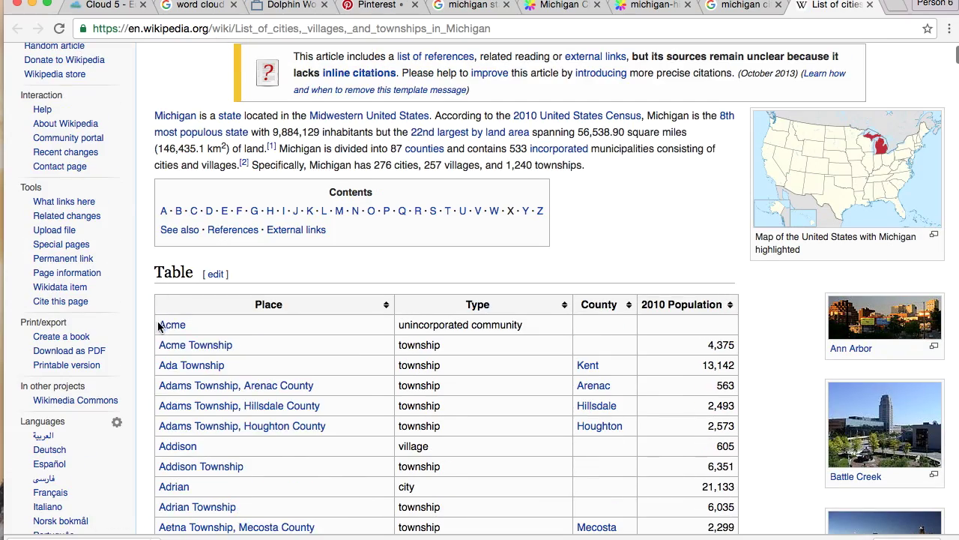
{"action": "left_click_drag", "start_coordinate": [159, 324], "coordinate": [278, 527]}
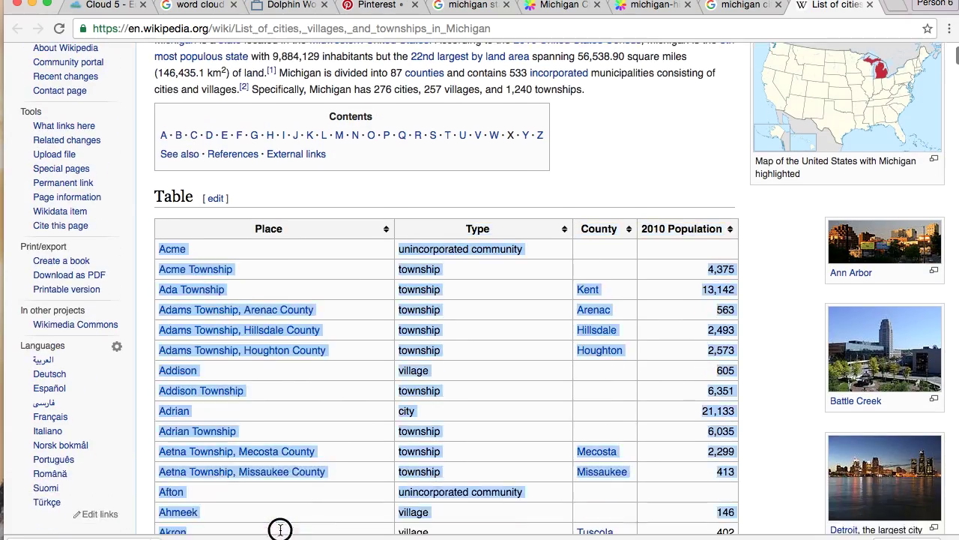
{"action": "scroll", "coordinate": [278, 488], "scroll_direction": "down", "scroll_amount": 10}
{"action": "scroll", "coordinate": [447, 285], "scroll_direction": "down", "scroll_amount": 20}
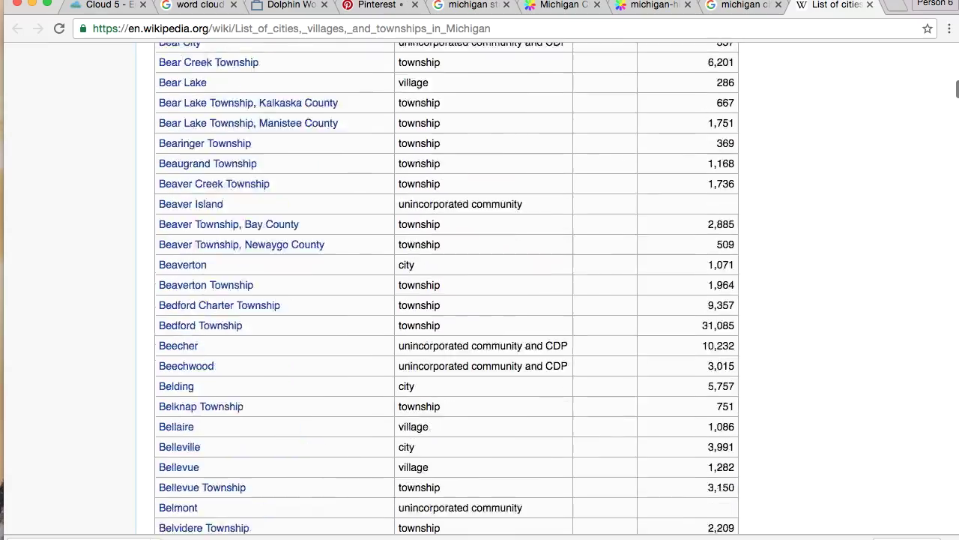
{"action": "scroll", "coordinate": [447, 285], "scroll_direction": "down", "scroll_amount": 20}
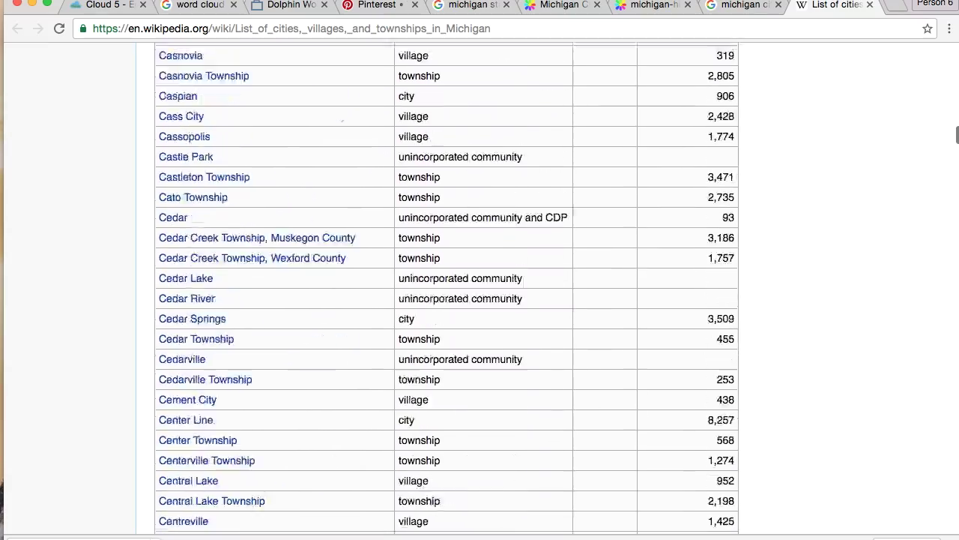
{"action": "scroll", "coordinate": [447, 284], "scroll_direction": "down", "scroll_amount": 20}
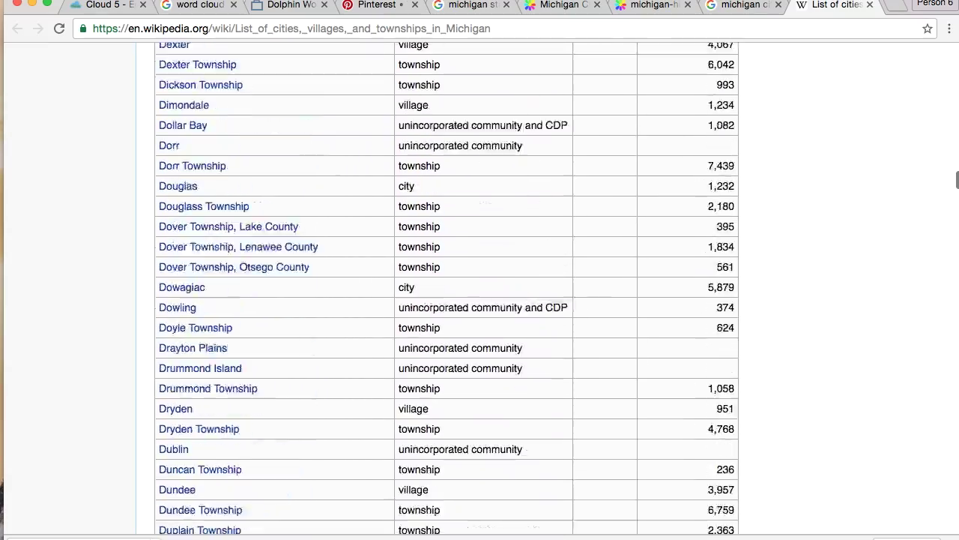
{"action": "key", "text": "super+a"}
{"action": "scroll", "coordinate": [447, 285], "scroll_direction": "up", "scroll_amount": 20}
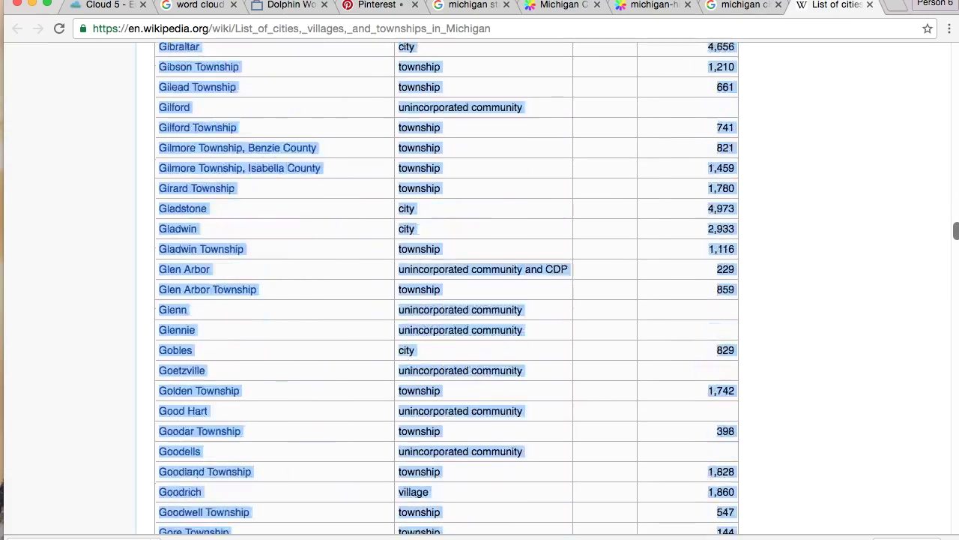
{"action": "scroll", "coordinate": [447, 285], "scroll_direction": "up", "scroll_amount": 20}
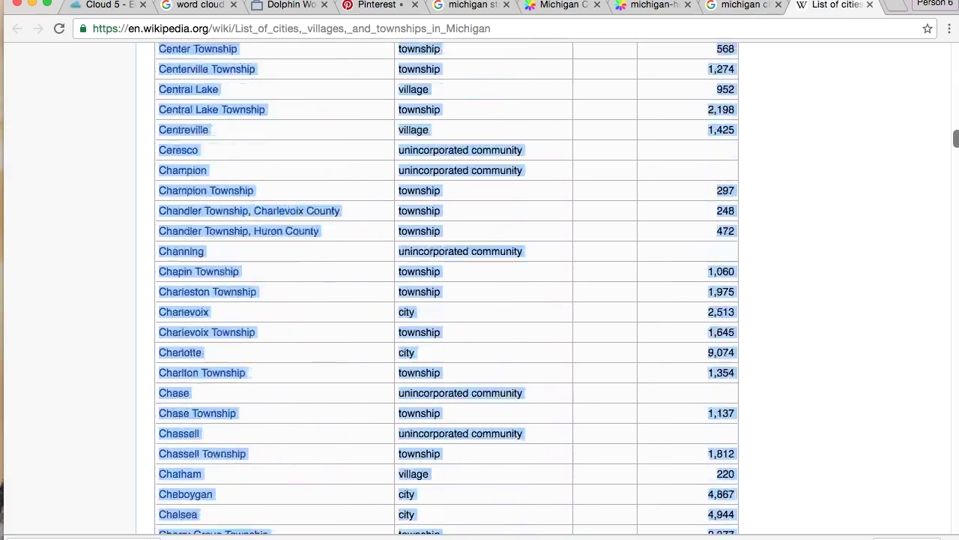
{"action": "scroll", "coordinate": [447, 284], "scroll_direction": "up", "scroll_amount": 20}
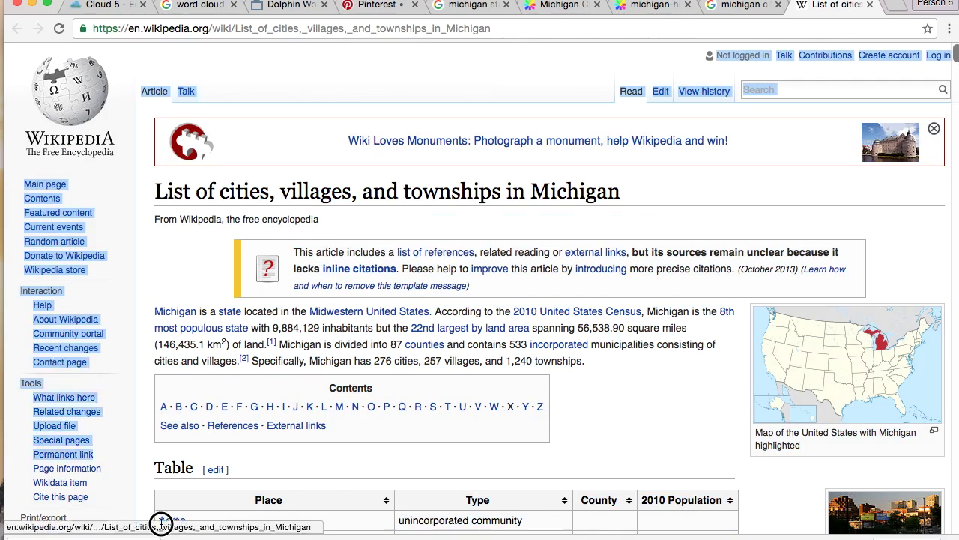
{"action": "left_click_drag", "start_coordinate": [161, 522], "coordinate": [156, 442]}
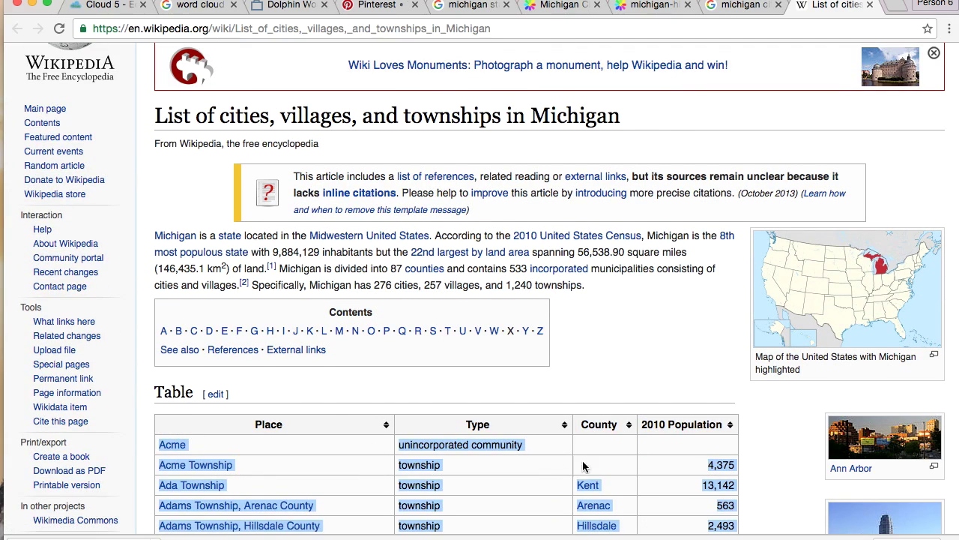
Sort the Wikipedia places table by 2010 population from largest to smallest
{"action": "left_click", "coordinate": [730, 425]}
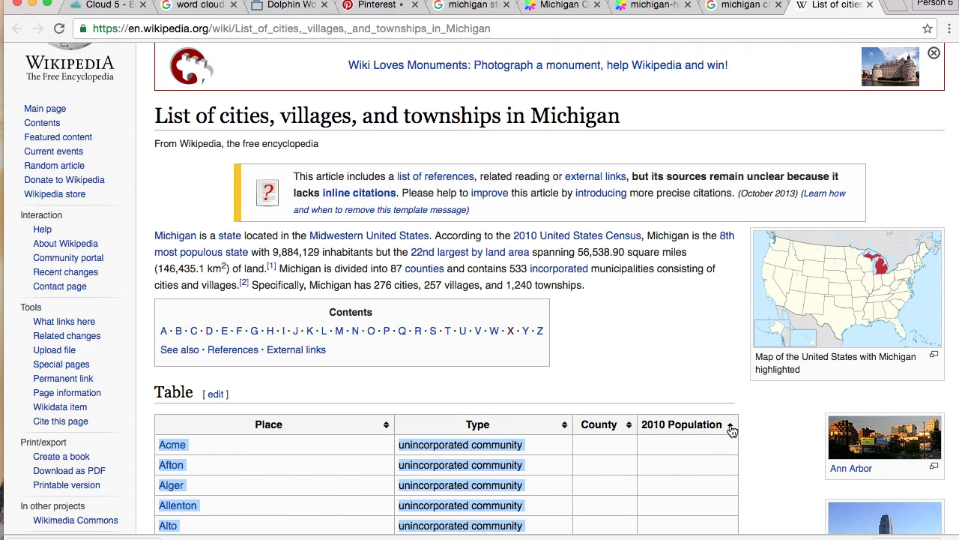
{"action": "left_click", "coordinate": [731, 425]}
{"action": "left_click", "coordinate": [731, 426]}
{"action": "left_click", "coordinate": [731, 426]}
{"action": "left_click", "coordinate": [766, 506]}
{"action": "scroll", "coordinate": [311, 170], "scroll_direction": "down", "scroll_amount": 10}
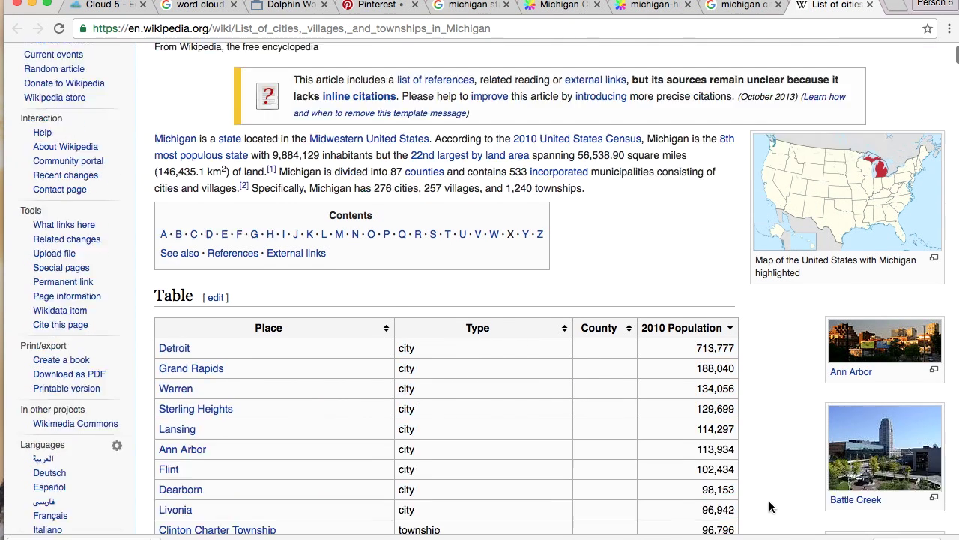
Copy the table's most populous rows, Detroit through Holland Charter Township, and paste them into a blank Excel worksheet from cell A1
{"action": "scroll", "coordinate": [288, 127], "scroll_direction": "up", "scroll_amount": 4}
{"action": "left_click_drag", "start_coordinate": [155, 191], "coordinate": [719, 480]}
{"action": "left_click", "coordinate": [465, 521]}
{"action": "scroll", "coordinate": [464, 521], "scroll_direction": "down", "scroll_amount": 5}
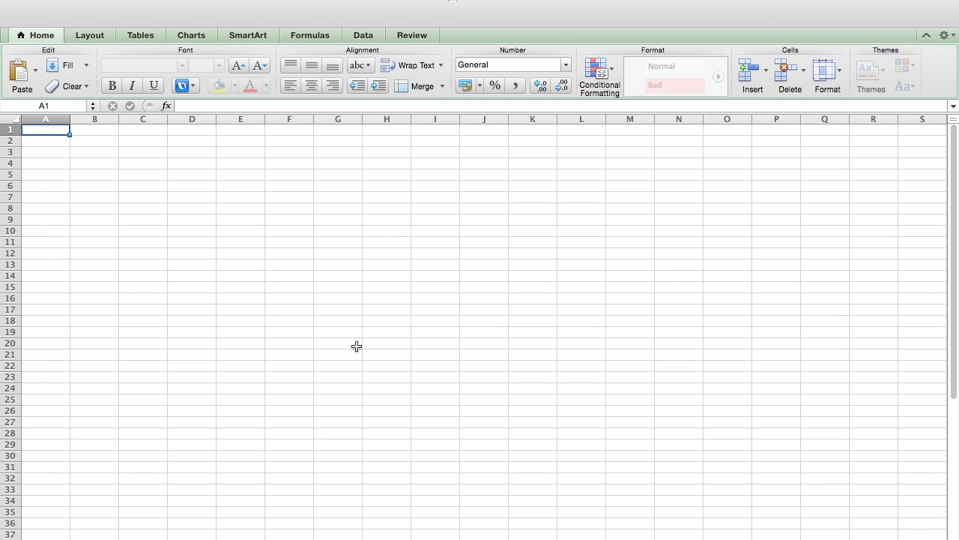
{"action": "key", "text": "super+v"}
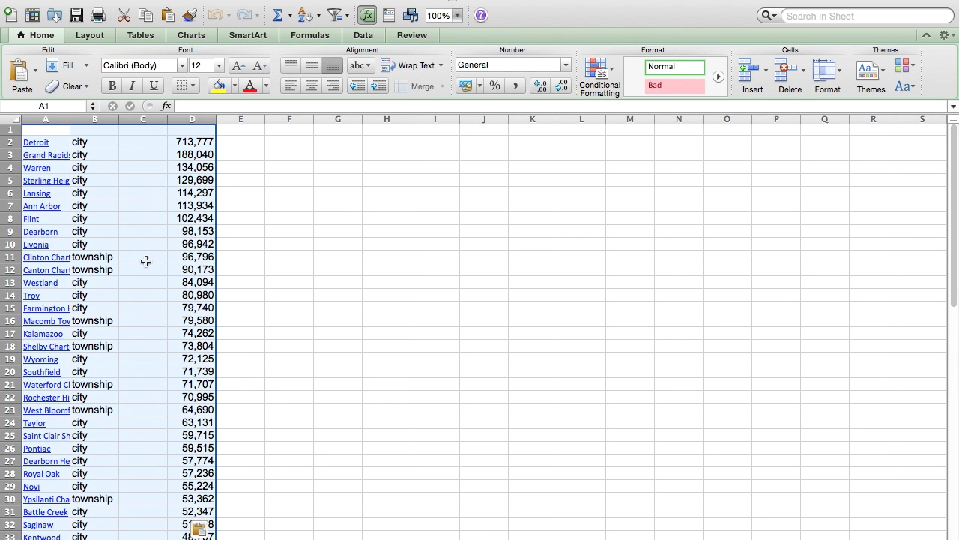
{"action": "left_click", "coordinate": [130, 189]}
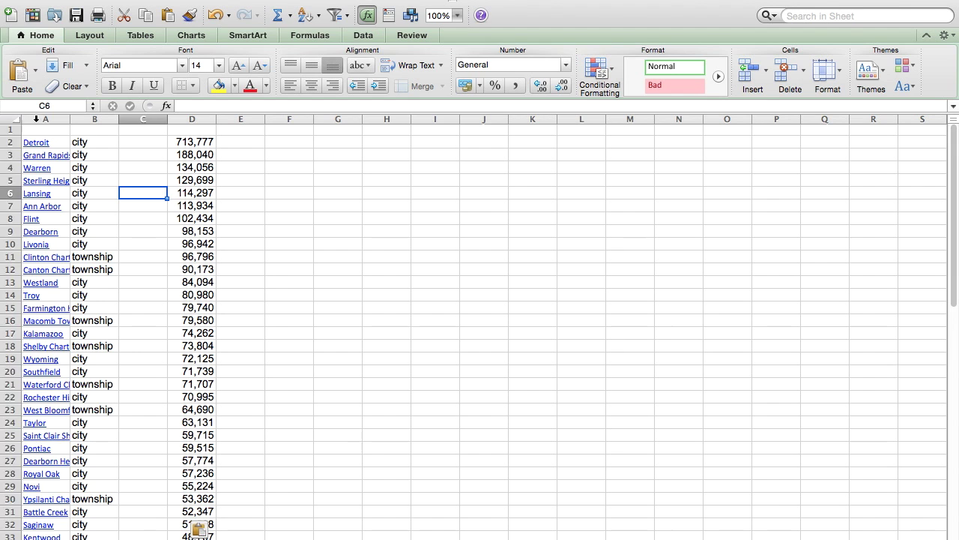
Copy the worksheet's whole column of place names, checking that it runs down to the last pasted row
{"action": "left_click", "coordinate": [36, 119]}
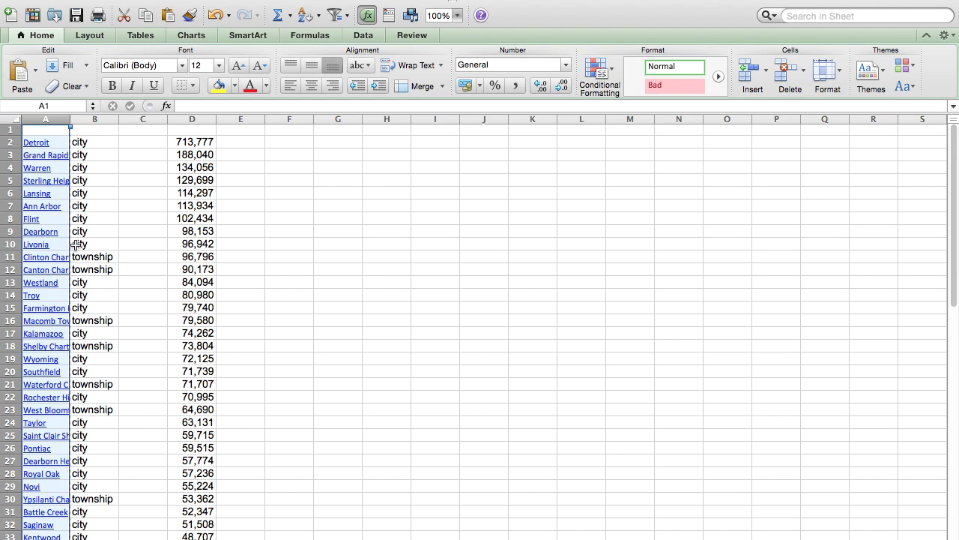
{"action": "scroll", "coordinate": [42, 255], "scroll_direction": "down", "scroll_amount": 20}
{"action": "scroll", "coordinate": [43, 258], "scroll_direction": "up", "scroll_amount": 17}
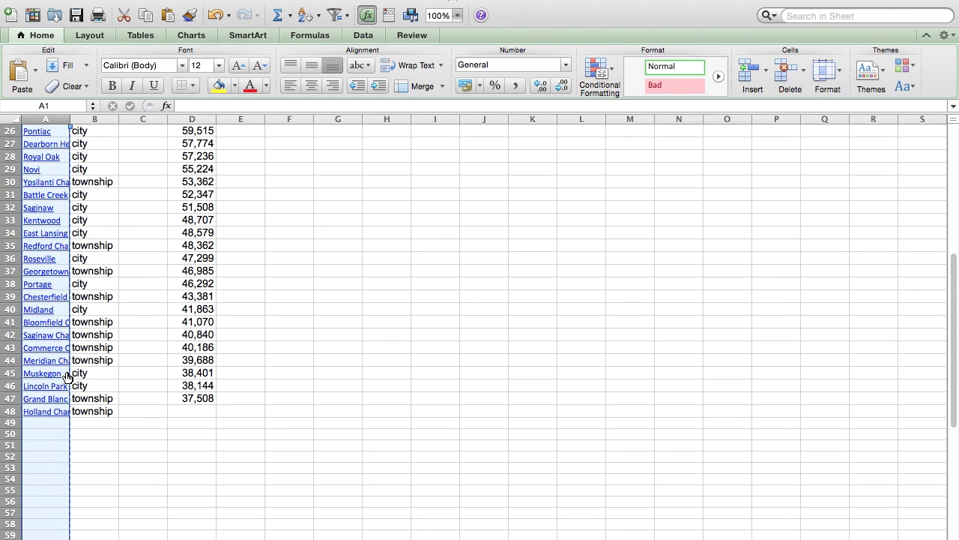
{"action": "left_click", "coordinate": [94, 411]}
{"action": "left_click_drag", "start_coordinate": [207, 2], "coordinate": [255, 450]}
{"action": "left_click", "coordinate": [75, 271]}
Paste the copied place names as text into the Tagul cloud's word import and look through the whole list
{"action": "left_click", "coordinate": [116, 7]}
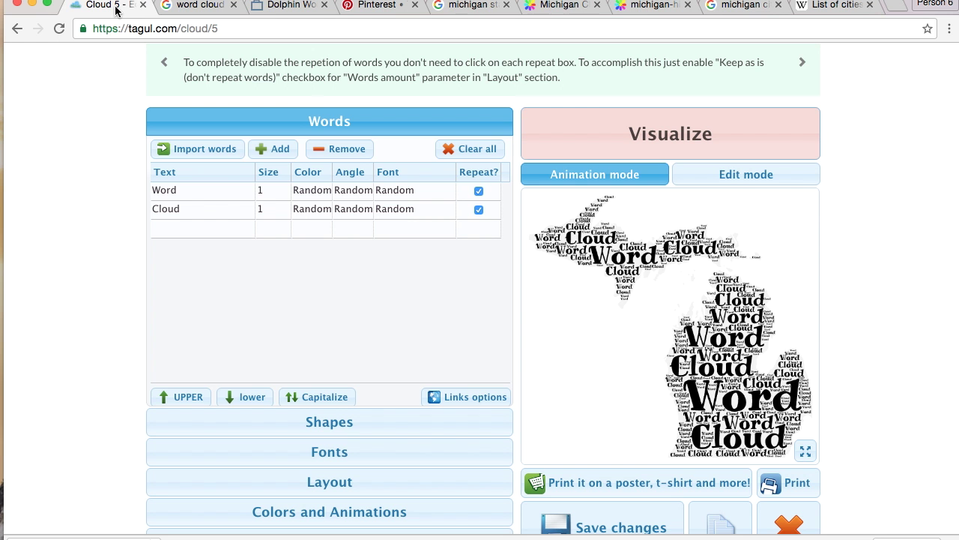
{"action": "double_click", "coordinate": [182, 187]}
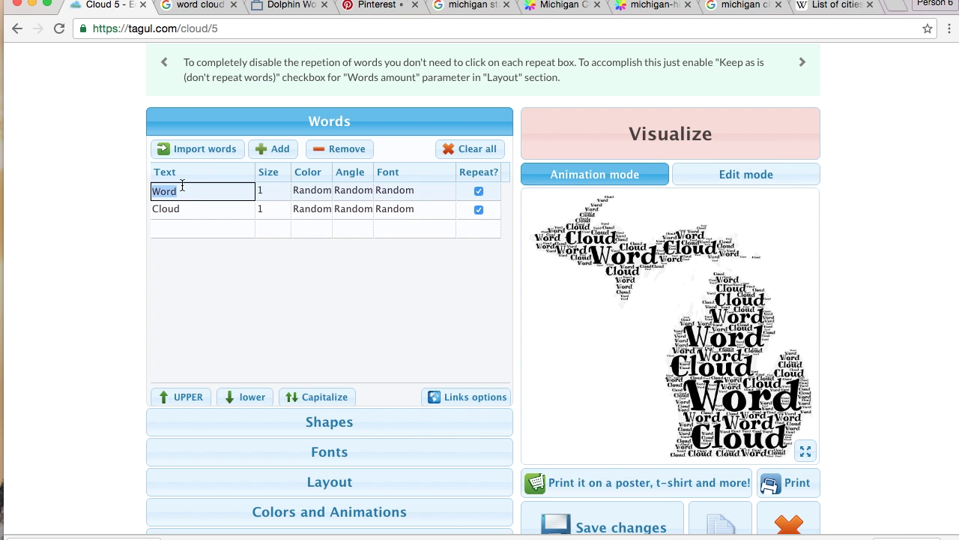
{"action": "left_click", "coordinate": [203, 148]}
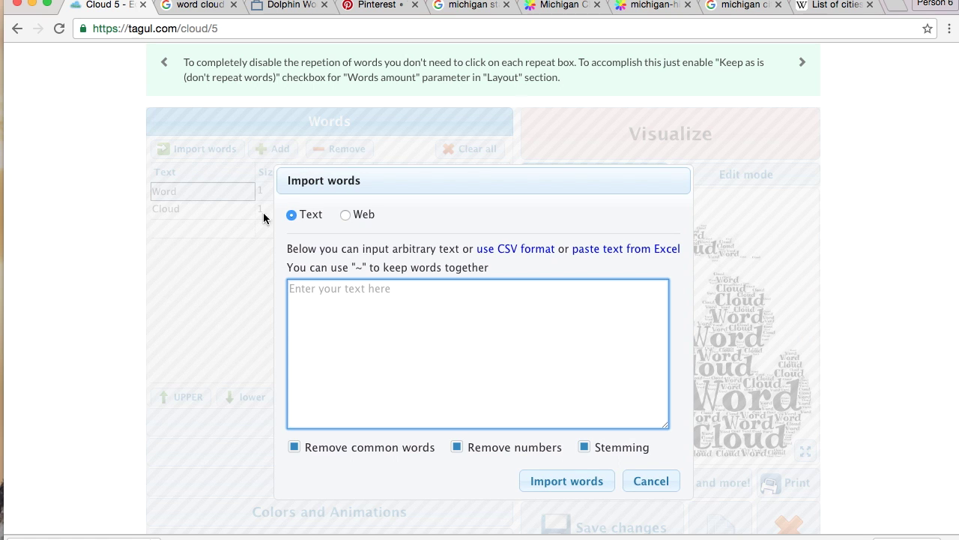
{"action": "key", "text": "super+v"}
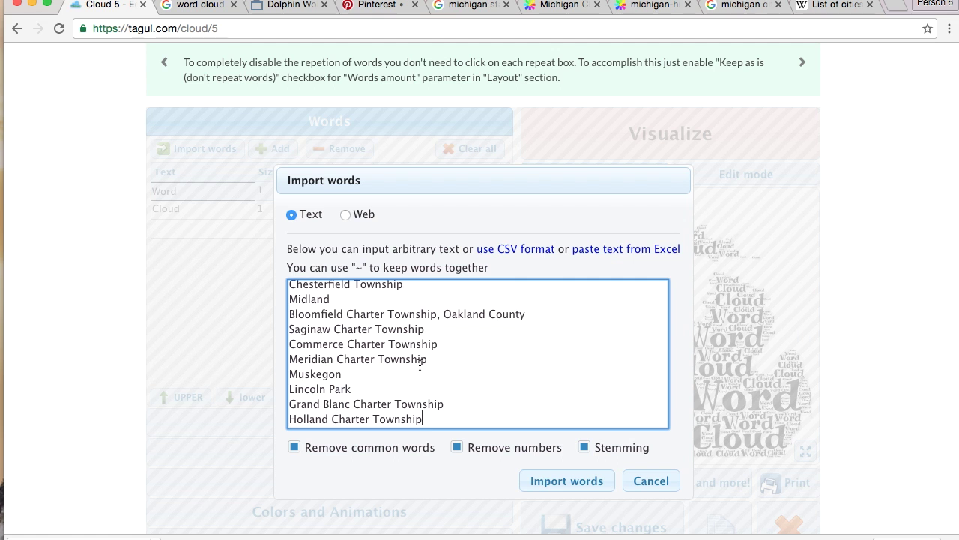
{"action": "scroll", "coordinate": [420, 365], "scroll_direction": "down", "scroll_amount": 2}
{"action": "scroll", "coordinate": [538, 266], "scroll_direction": "up", "scroll_amount": 15}
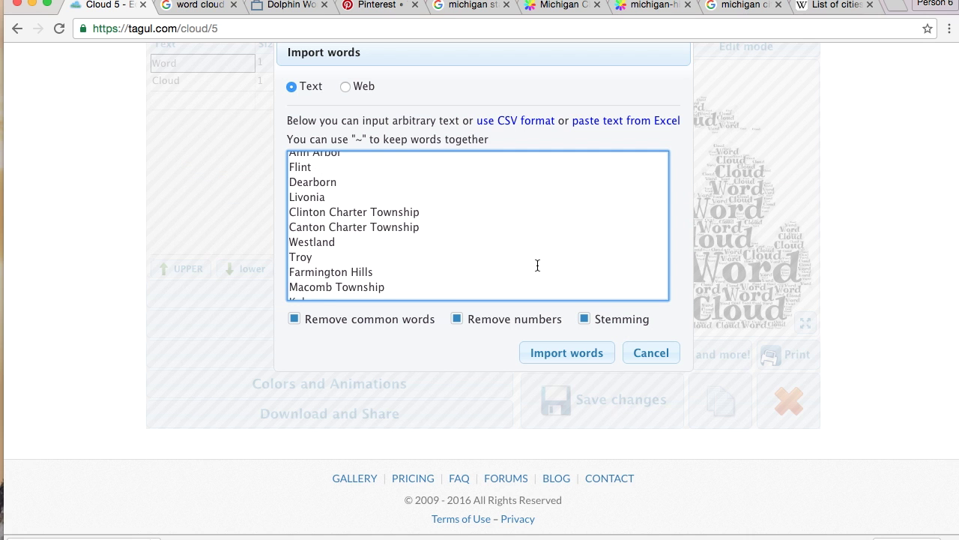
{"action": "scroll", "coordinate": [538, 265], "scroll_direction": "down", "scroll_amount": 10}
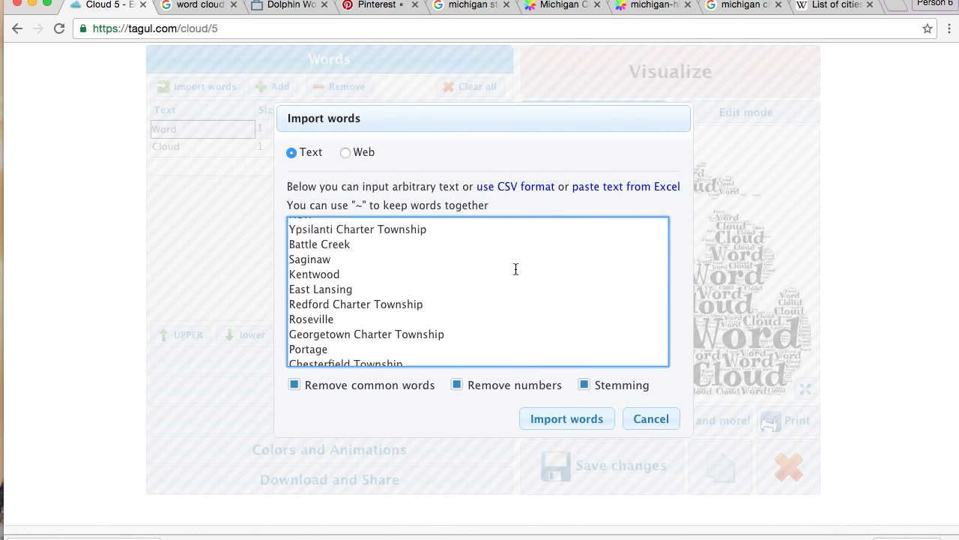
{"action": "scroll", "coordinate": [515, 269], "scroll_direction": "down", "scroll_amount": 4}
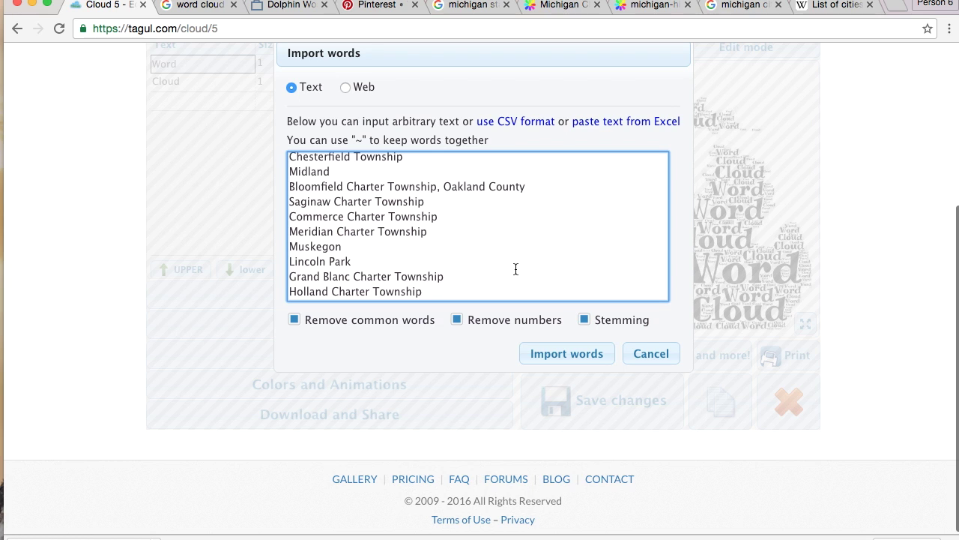
Split the entry "Bloomfield Charter Township, Oakland County" into two separate lines and remove the comma
{"action": "left_click_drag", "start_coordinate": [456, 190], "coordinate": [539, 190]}
{"action": "left_click", "coordinate": [445, 187]}
{"action": "key", "text": "BackSpace"}
{"action": "key", "text": "BackSpace"}
{"action": "key", "text": "Return"}
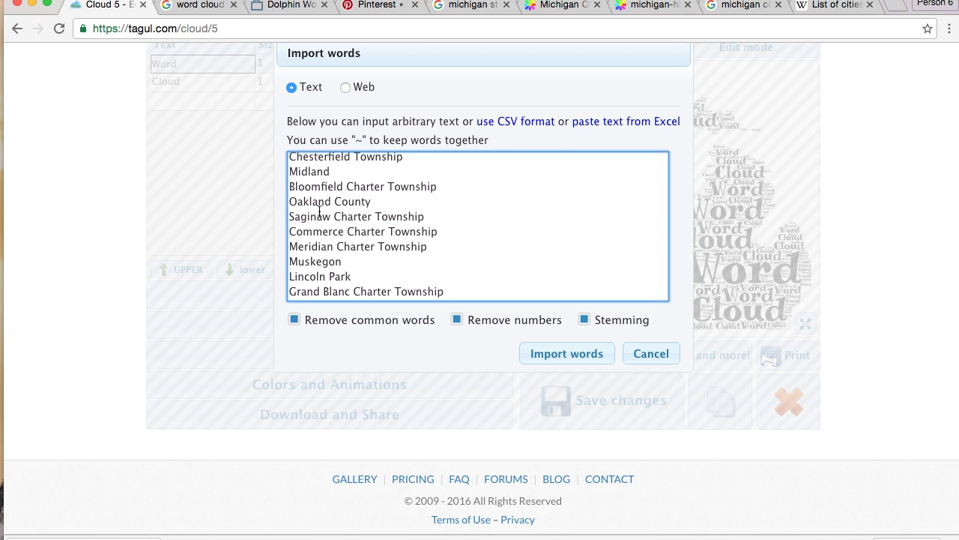
{"action": "scroll", "coordinate": [391, 165], "scroll_direction": "down", "scroll_amount": 1}
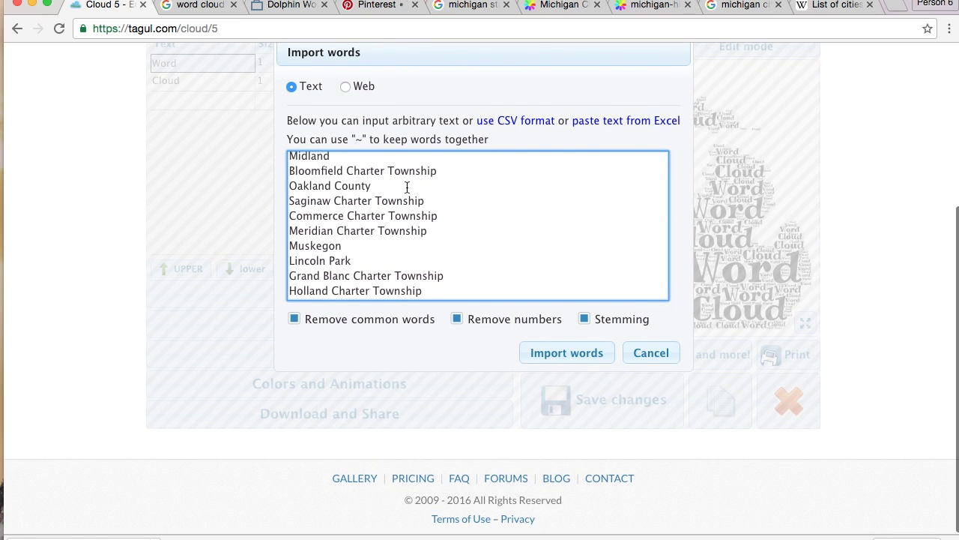
Import the place names as the cloud's words and visualize them in the Michigan shape
{"action": "left_click", "coordinate": [579, 363]}
{"action": "scroll", "coordinate": [839, 310], "scroll_direction": "down", "scroll_amount": 1}
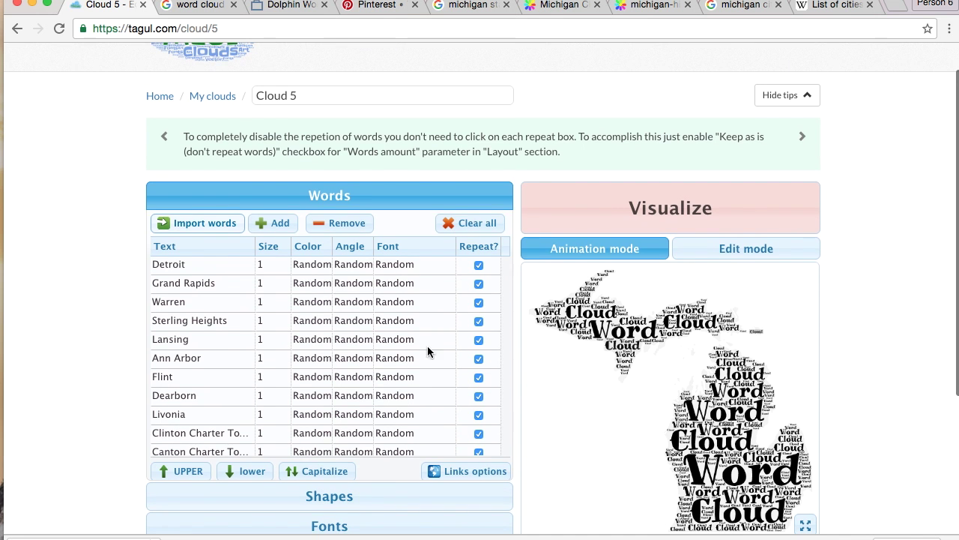
{"action": "scroll", "coordinate": [268, 332], "scroll_direction": "down", "scroll_amount": 10}
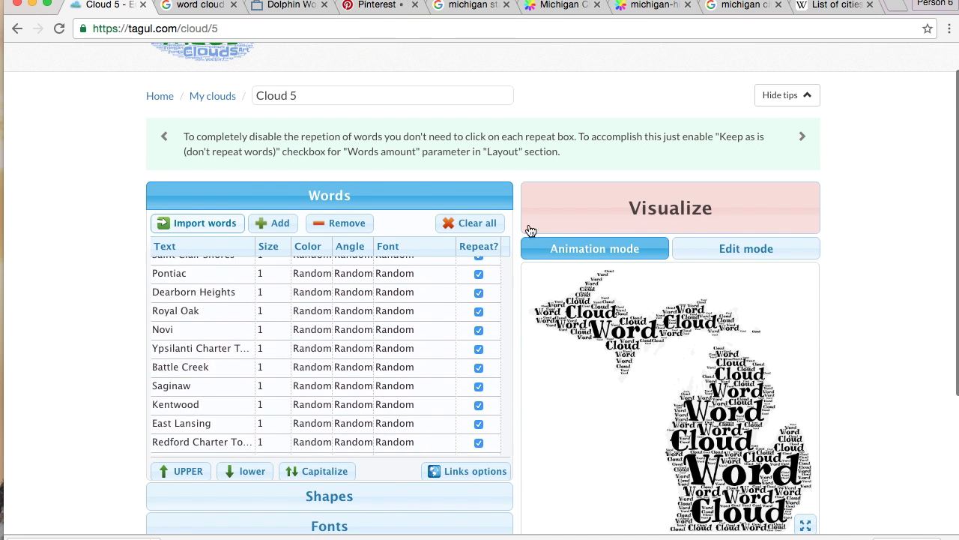
{"action": "left_click", "coordinate": [574, 223]}
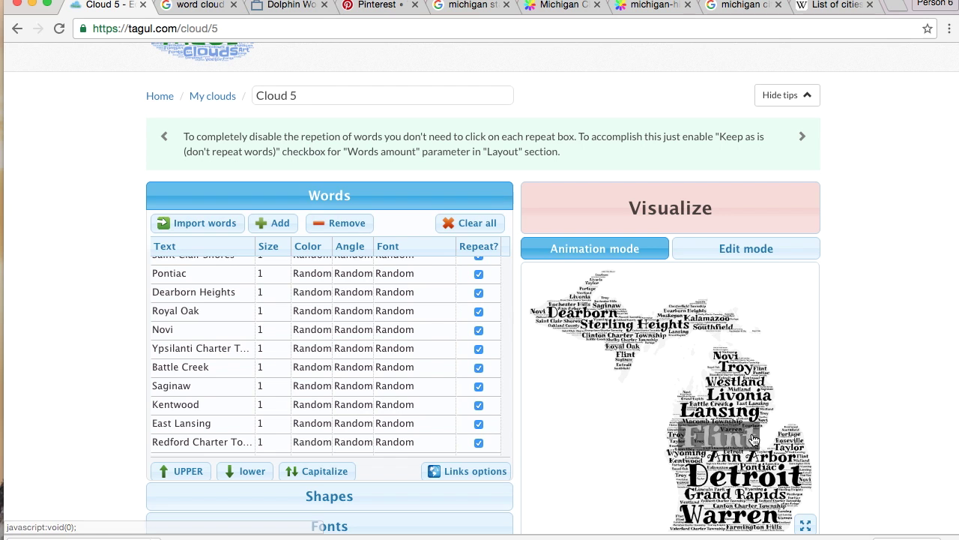
{"action": "scroll", "coordinate": [843, 401], "scroll_direction": "down", "scroll_amount": 2}
{"action": "scroll", "coordinate": [844, 403], "scroll_direction": "down", "scroll_amount": 2}
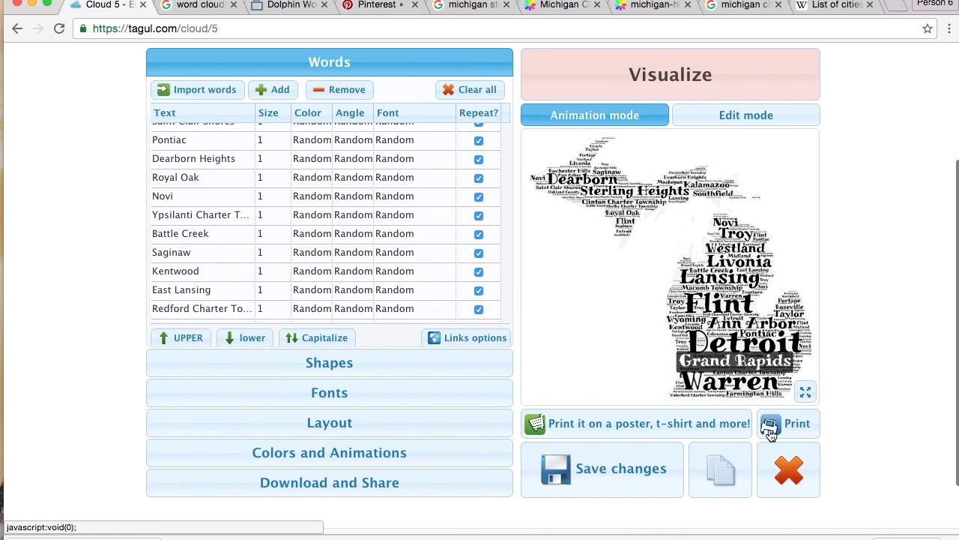
Replace the Miltonian Tattoo Regular font with a bold condensed sans-serif font and visualize the cloud again
{"action": "left_click", "coordinate": [383, 394]}
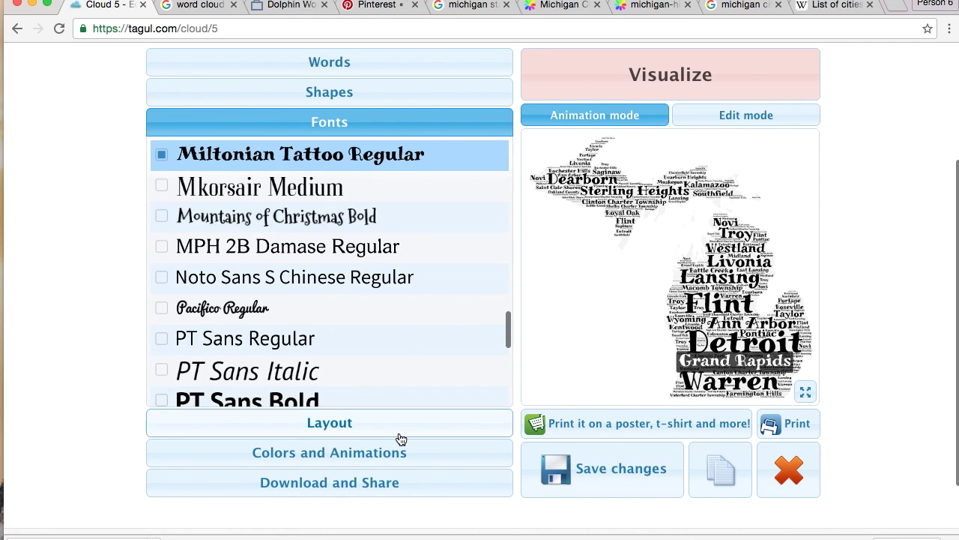
{"action": "scroll", "coordinate": [398, 382], "scroll_direction": "up", "scroll_amount": 3}
{"action": "left_click", "coordinate": [161, 321]}
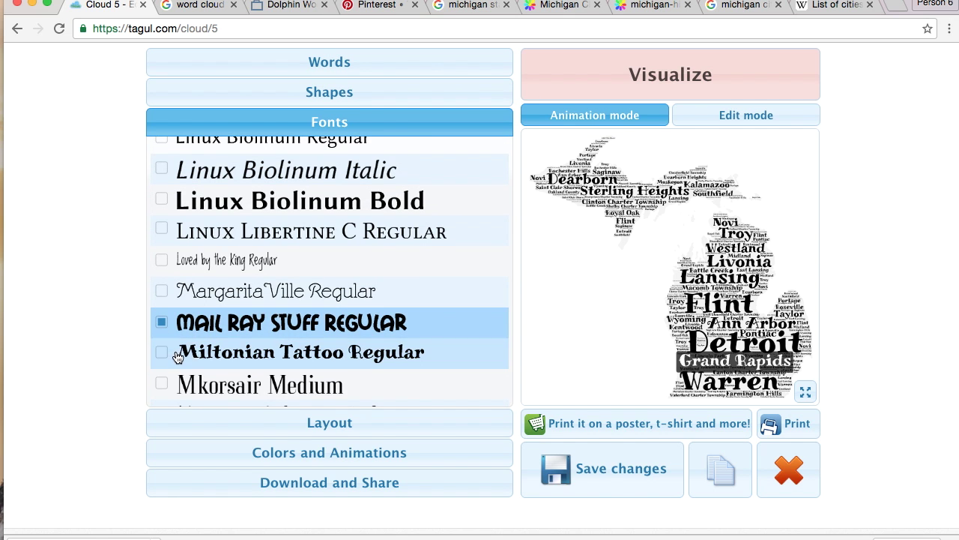
{"action": "left_click", "coordinate": [705, 86]}
Turn off the use of shape colors and color the words with only #520a68 and #f102ba, removing #2ad143
{"action": "left_click", "coordinate": [240, 452]}
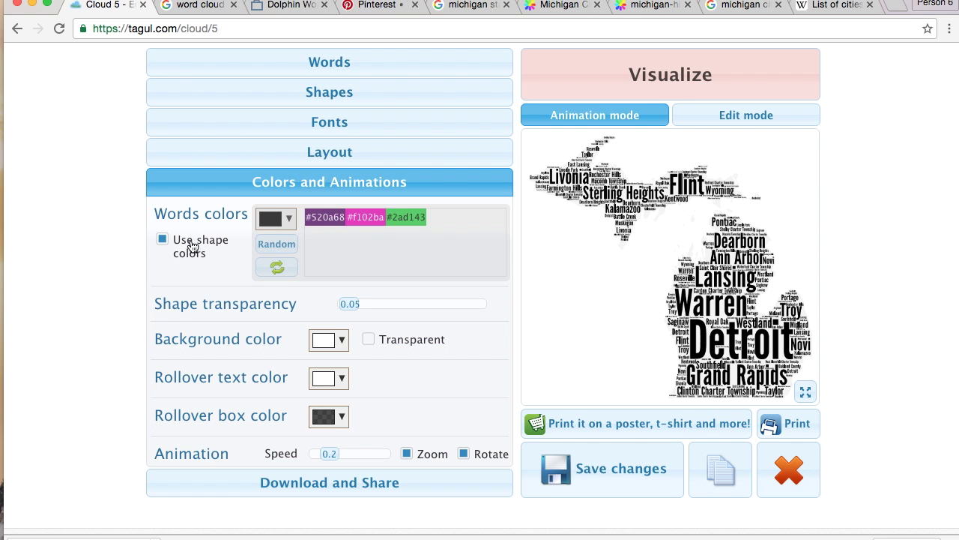
{"action": "left_click", "coordinate": [164, 240]}
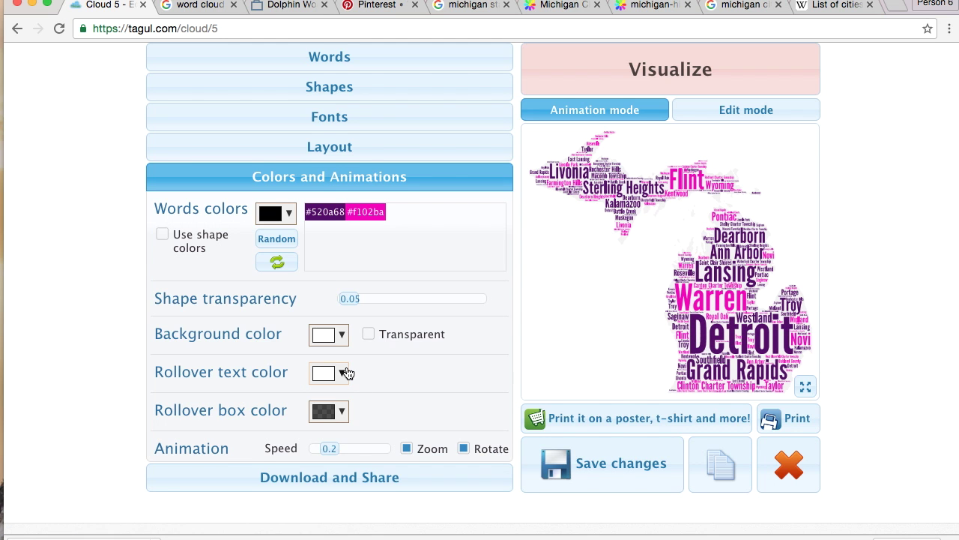
{"action": "scroll", "coordinate": [345, 368], "scroll_direction": "down", "scroll_amount": 2}
Make the cloud's background transparent and save the changes
{"action": "left_click", "coordinate": [308, 408]}
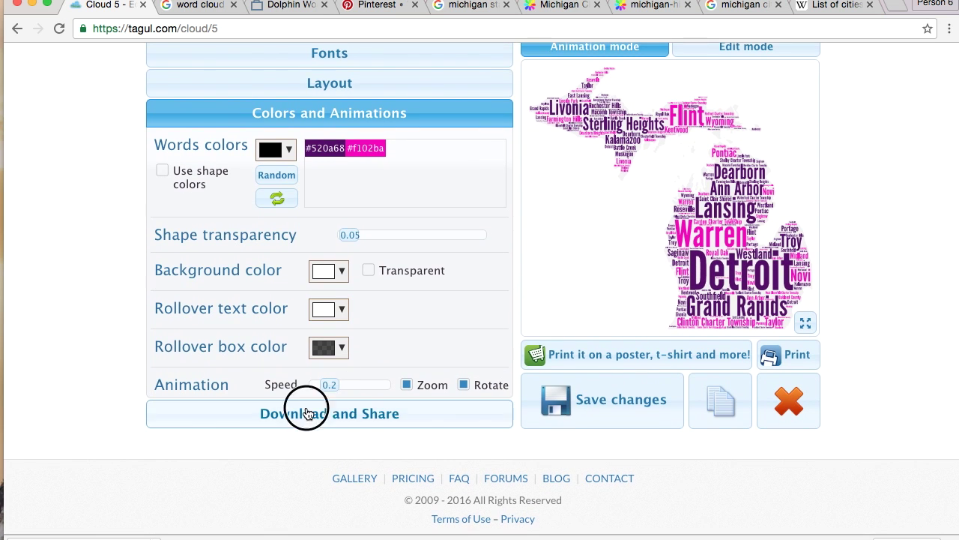
{"action": "scroll", "coordinate": [551, 327], "scroll_direction": "down", "scroll_amount": 4}
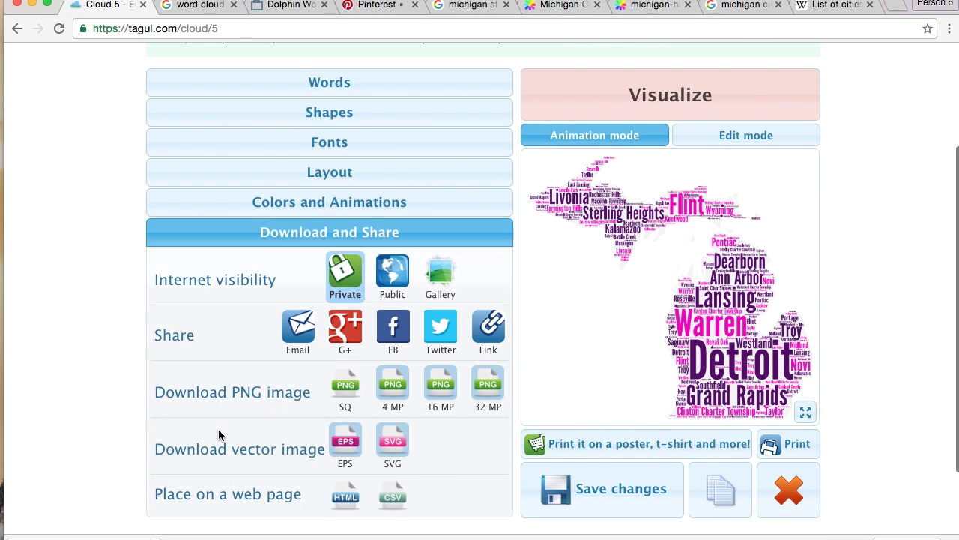
{"action": "left_click", "coordinate": [312, 206]}
{"action": "scroll", "coordinate": [297, 454], "scroll_direction": "down", "scroll_amount": 1}
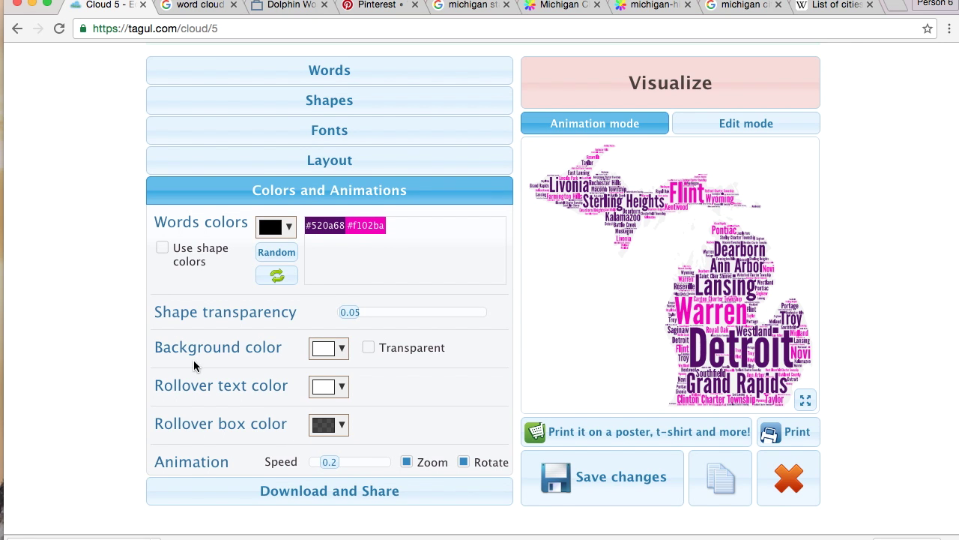
{"action": "left_click", "coordinate": [369, 348]}
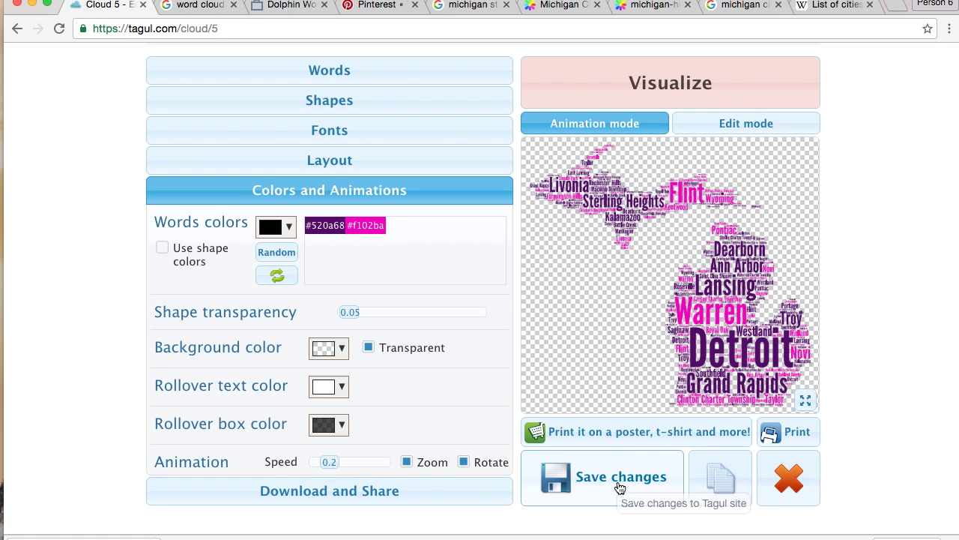
{"action": "left_click", "coordinate": [664, 476]}
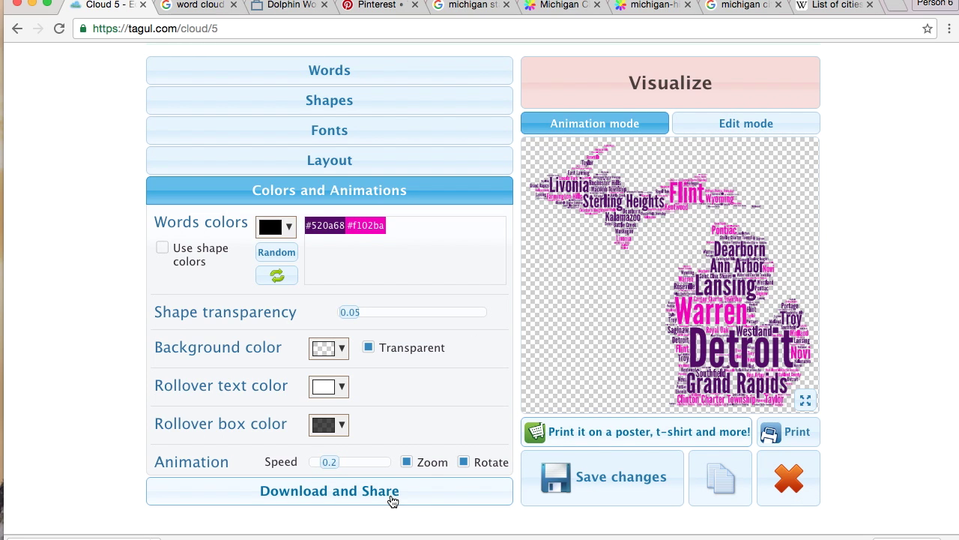
Examine the cloud's download options for PNG sizes and the EPS and SVG vector formats
{"action": "left_click", "coordinate": [422, 499]}
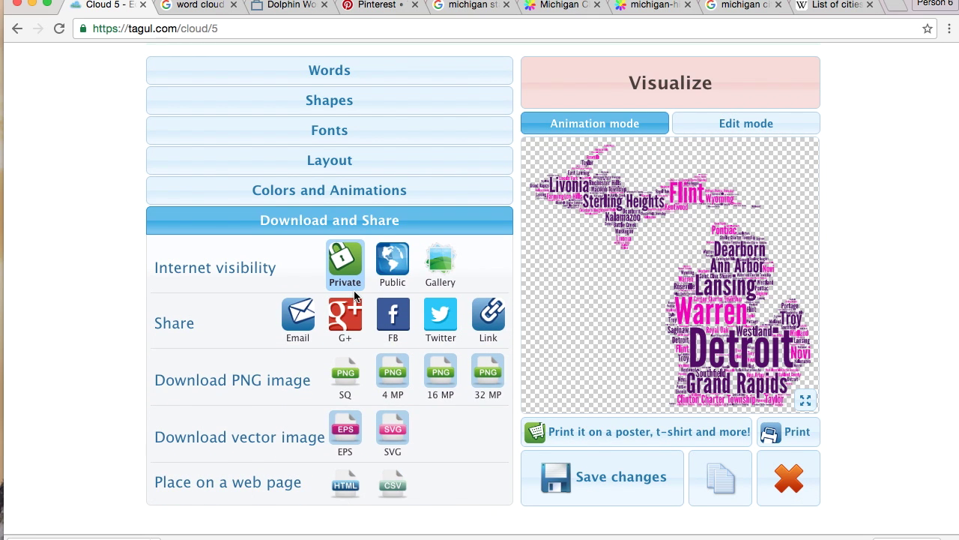
{"action": "scroll", "coordinate": [146, 492], "scroll_direction": "down", "scroll_amount": 2}
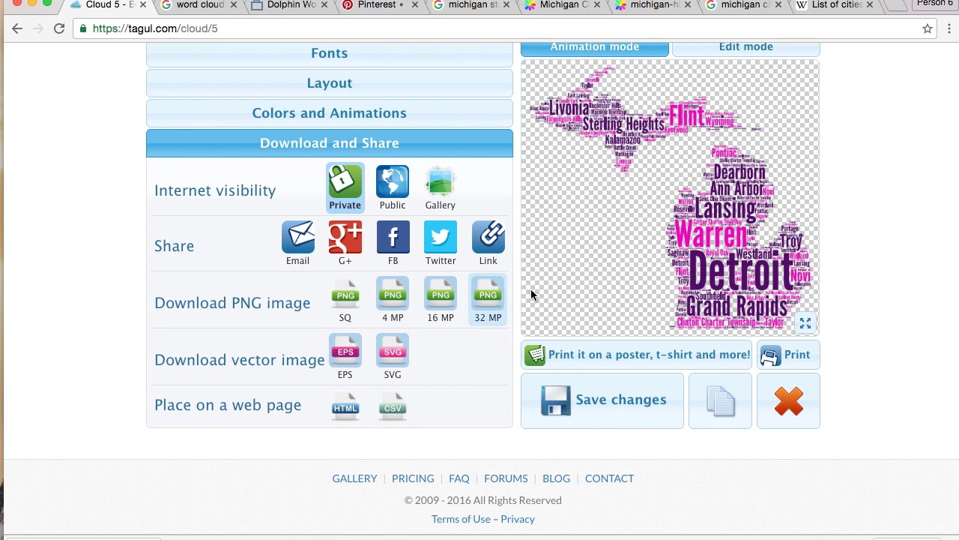
{"action": "left_click", "coordinate": [356, 360]}
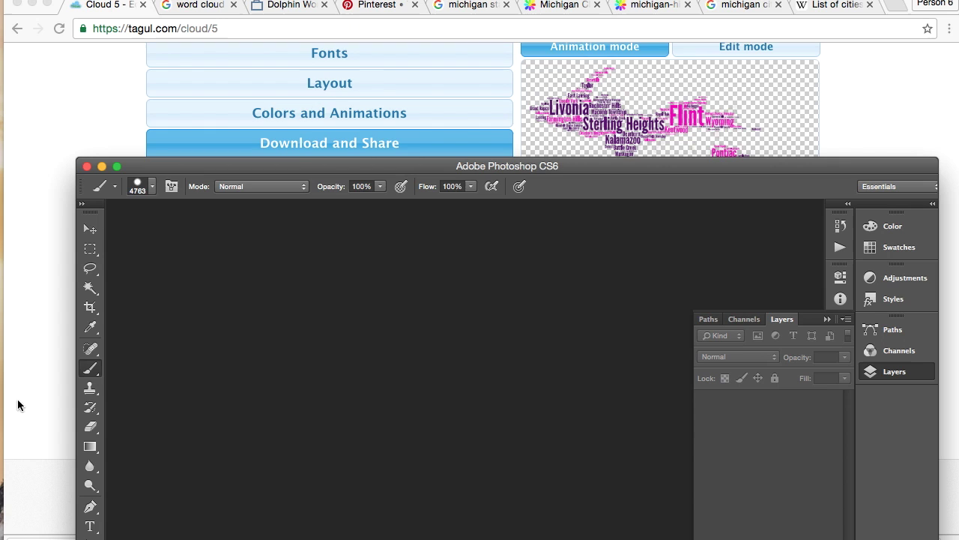
Switch to Photoshop, create a new blank document with a white background, and choose the Rectangular Marquee tool
{"action": "left_click", "coordinate": [129, 1]}
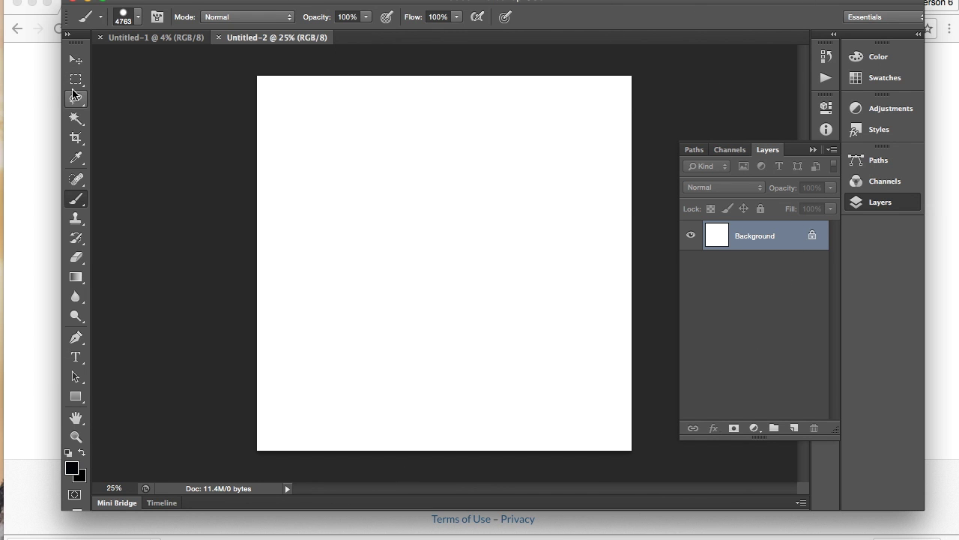
{"action": "left_click", "coordinate": [75, 98]}
{"action": "left_click", "coordinate": [76, 79]}
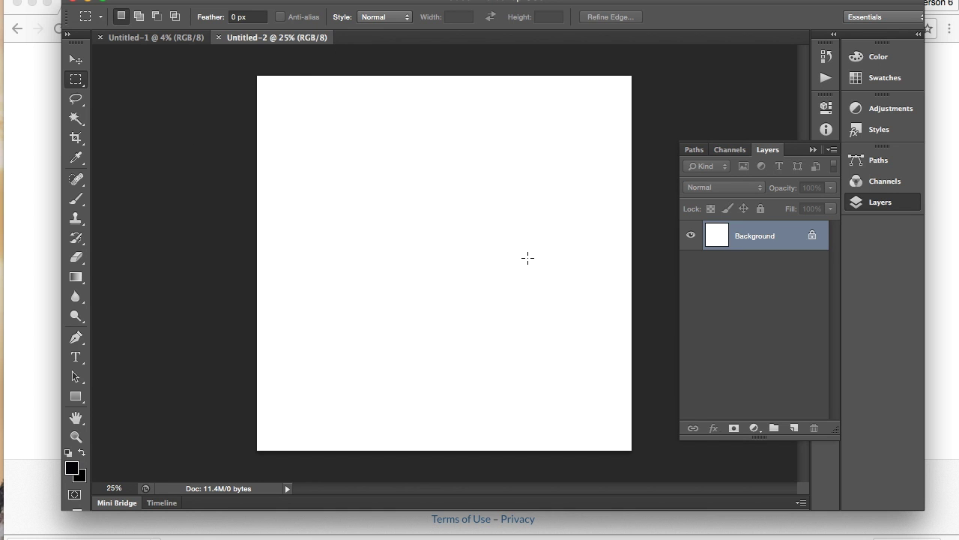
{"action": "left_click", "coordinate": [129, 1]}
{"action": "left_click", "coordinate": [129, 1]}
{"action": "left_click", "coordinate": [129, 0]}
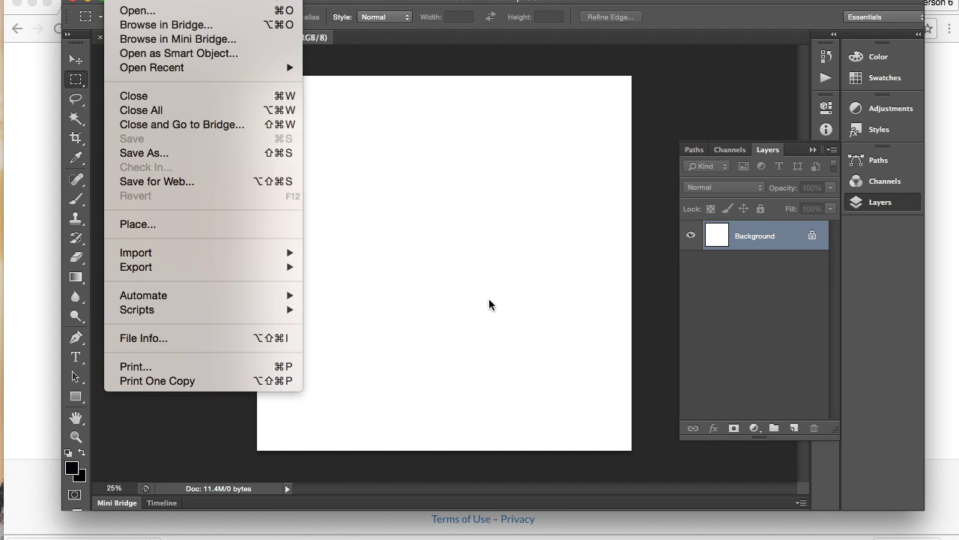
{"action": "left_click", "coordinate": [461, 326]}
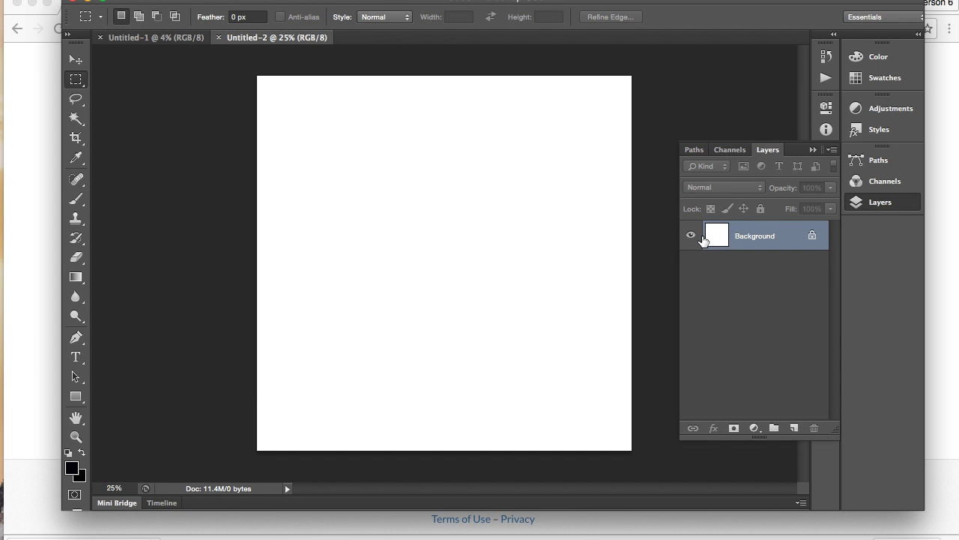
Convert the new document's locked Background into a regular layer and hide it to leave the canvas transparent
{"action": "left_click", "coordinate": [686, 238]}
{"action": "left_click", "coordinate": [813, 239]}
{"action": "left_click", "coordinate": [612, 217]}
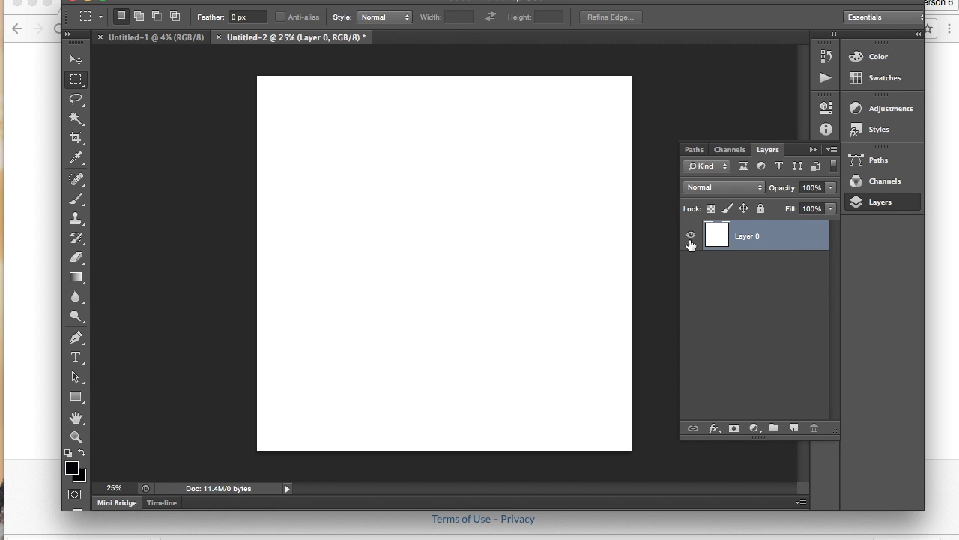
{"action": "left_click", "coordinate": [690, 240]}
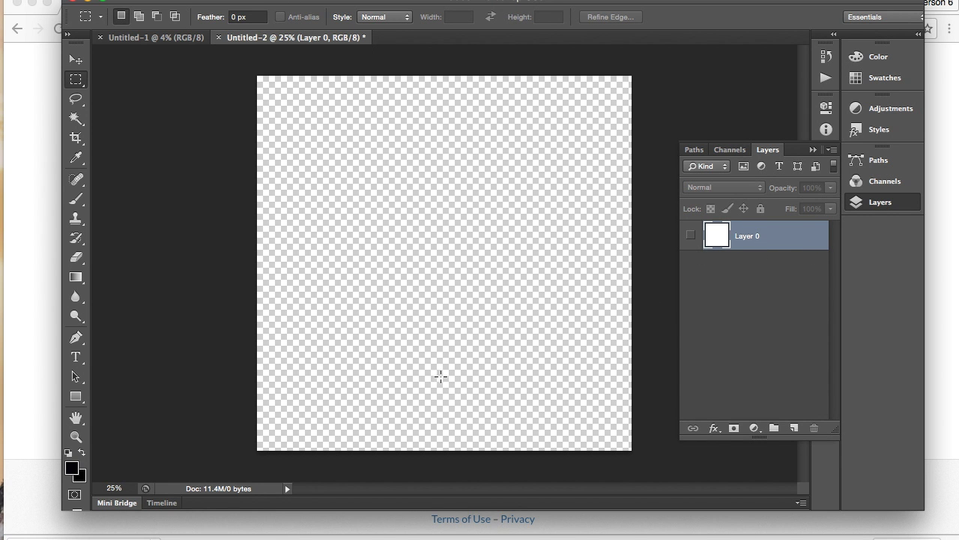
Review the finished Michigan cloud back in Tagul and browse the Google image results for word cloud T-shirts
{"action": "left_click", "coordinate": [13, 197]}
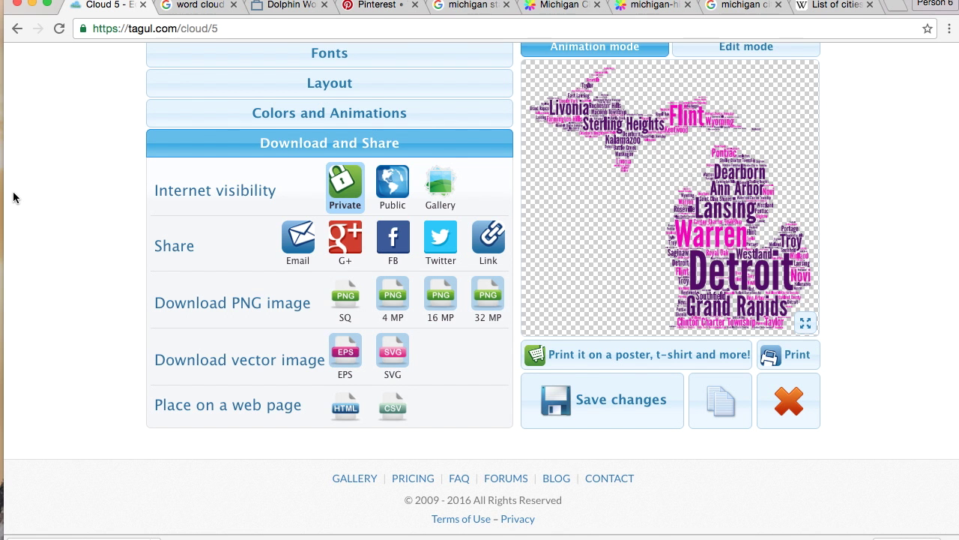
{"action": "scroll", "coordinate": [186, 284], "scroll_direction": "up", "scroll_amount": 5}
{"action": "scroll", "coordinate": [822, 437], "scroll_direction": "down", "scroll_amount": 5}
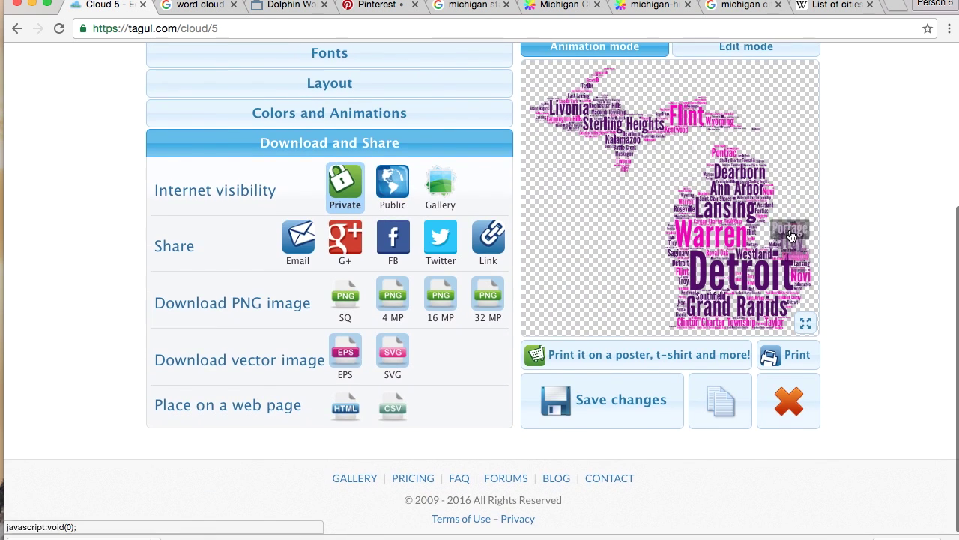
{"action": "scroll", "coordinate": [865, 259], "scroll_direction": "up", "scroll_amount": 3}
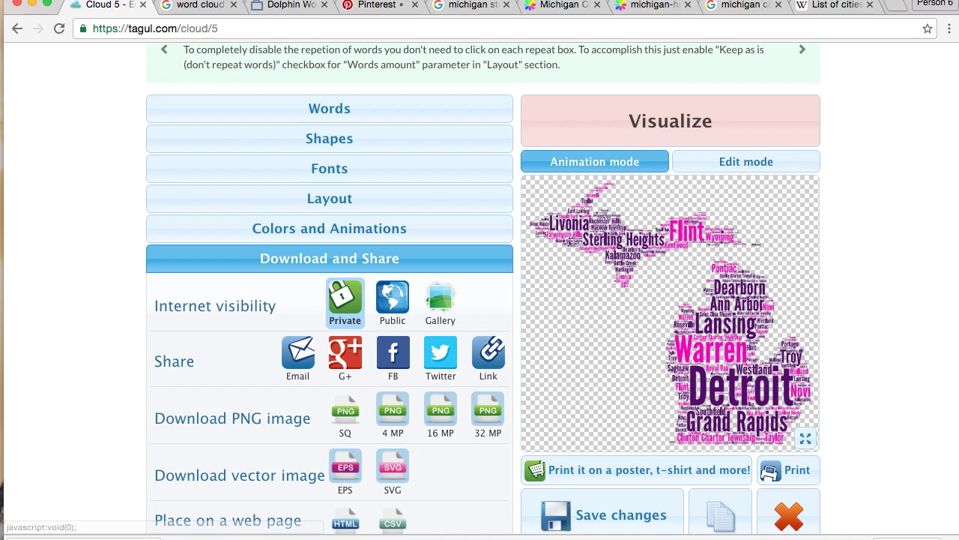
{"action": "left_click", "coordinate": [197, 6]}
{"action": "scroll", "coordinate": [404, 372], "scroll_direction": "down", "scroll_amount": 4}
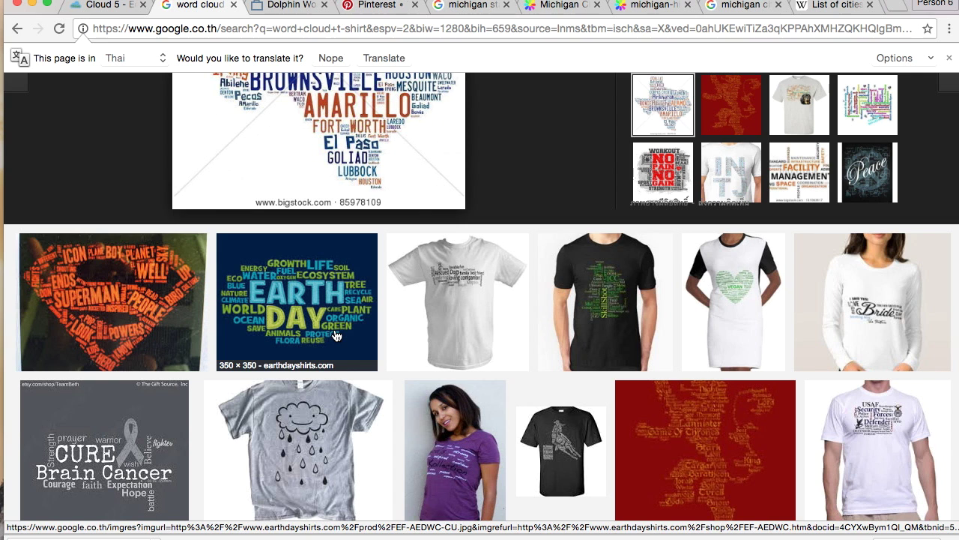
Examine the Superman-logo and London skyline word clouds among the image results as examples of shaped T-shirt designs
{"action": "left_click", "coordinate": [113, 315]}
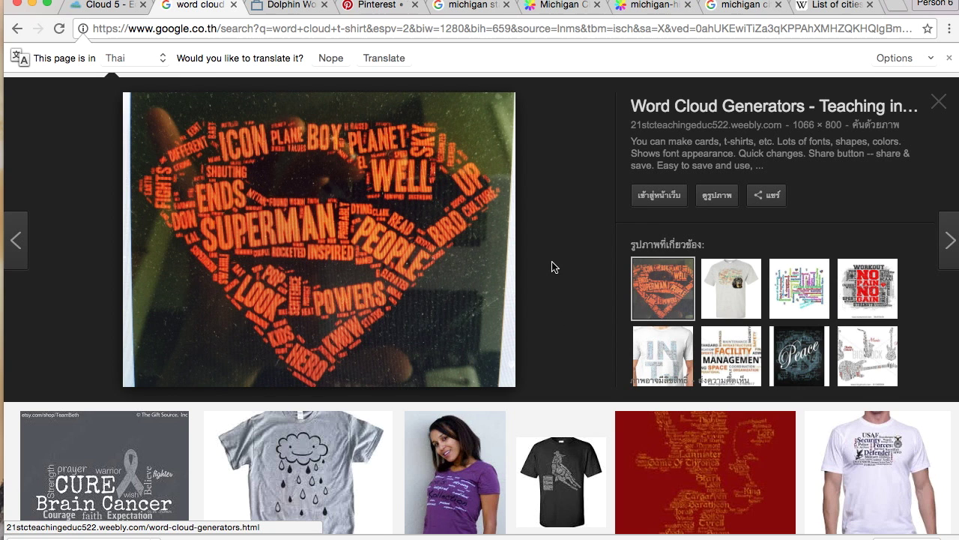
{"action": "scroll", "coordinate": [553, 266], "scroll_direction": "down", "scroll_amount": 5}
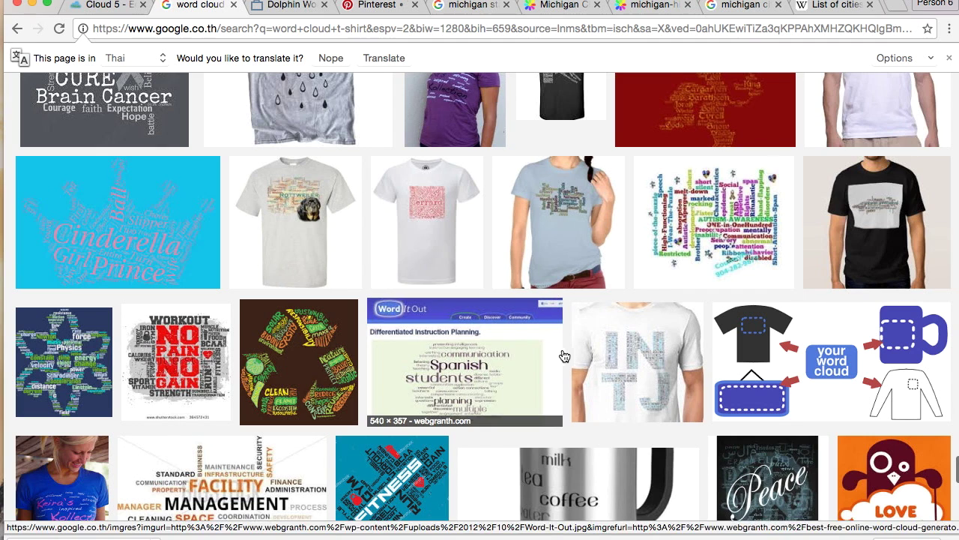
{"action": "scroll", "coordinate": [339, 355], "scroll_direction": "down", "scroll_amount": 5}
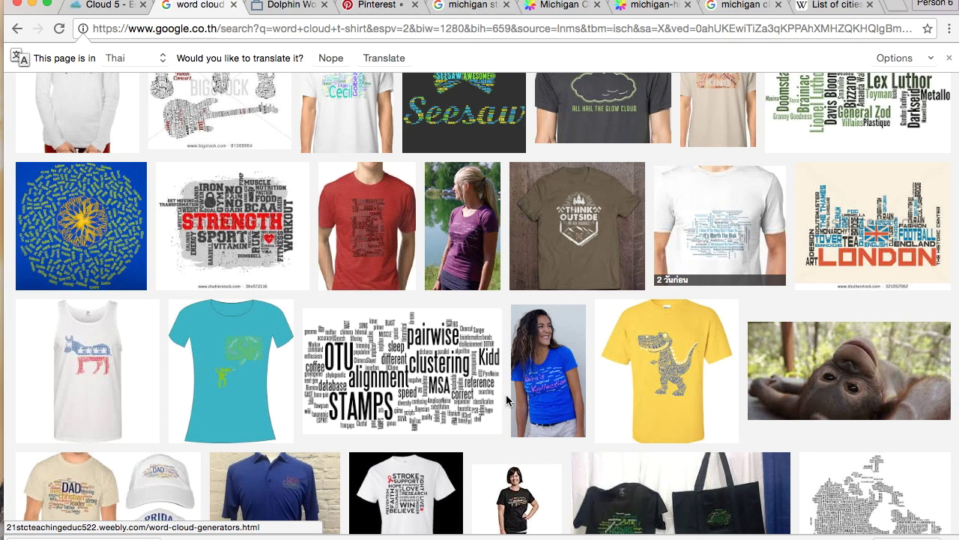
{"action": "left_click", "coordinate": [858, 244]}
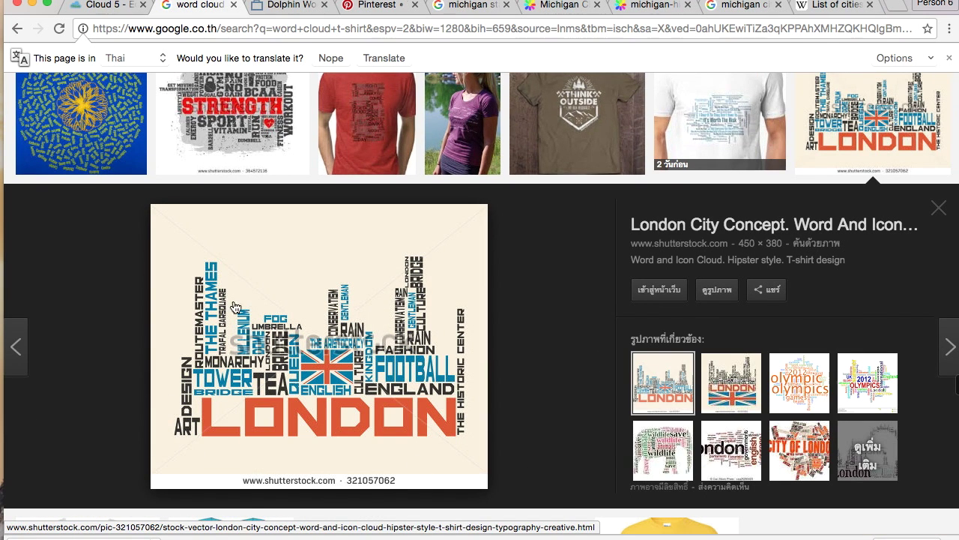
{"action": "scroll", "coordinate": [346, 387], "scroll_direction": "down", "scroll_amount": 4}
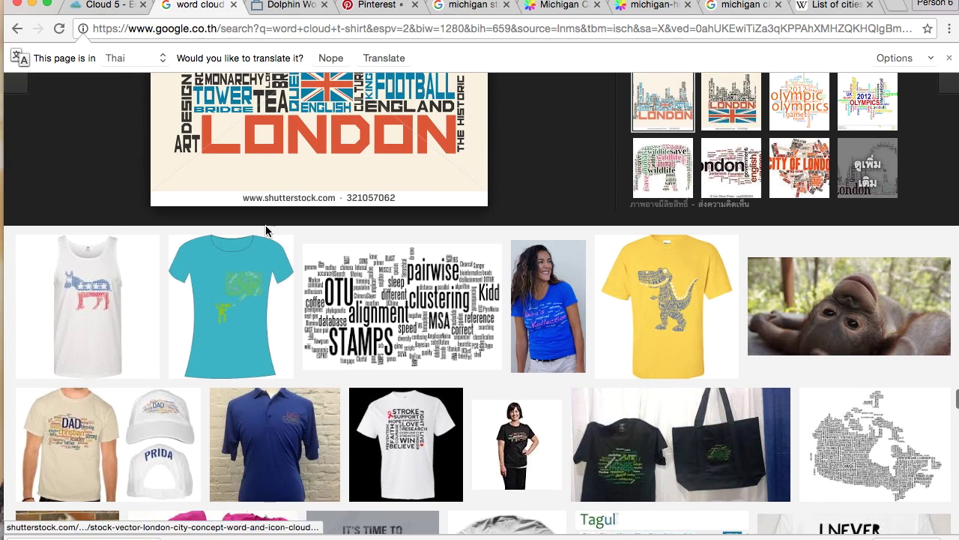
{"action": "scroll", "coordinate": [443, 405], "scroll_direction": "up", "scroll_amount": 3}
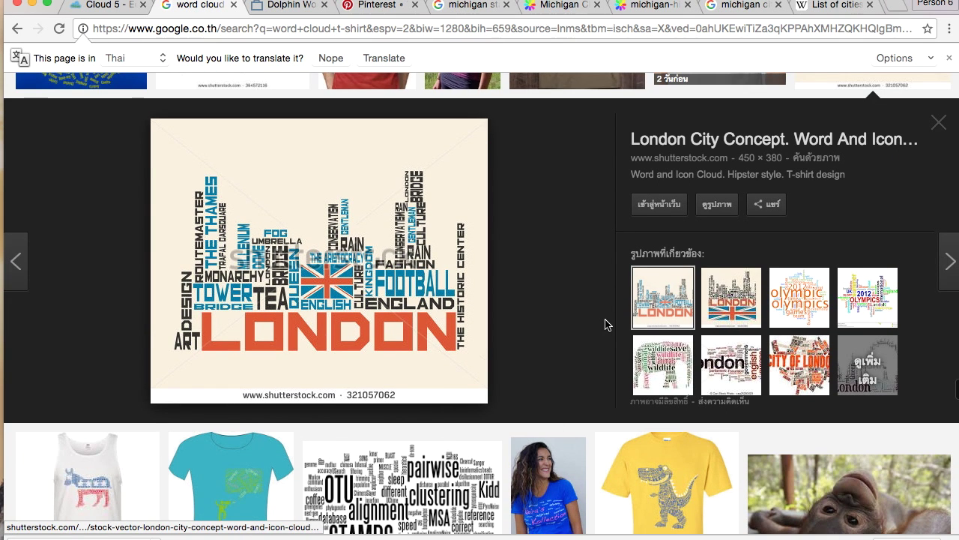
Examine the Canada place-name word map and browse the remaining word cloud T-shirt results for more design ideas
{"action": "scroll", "coordinate": [606, 323], "scroll_direction": "down", "scroll_amount": 5}
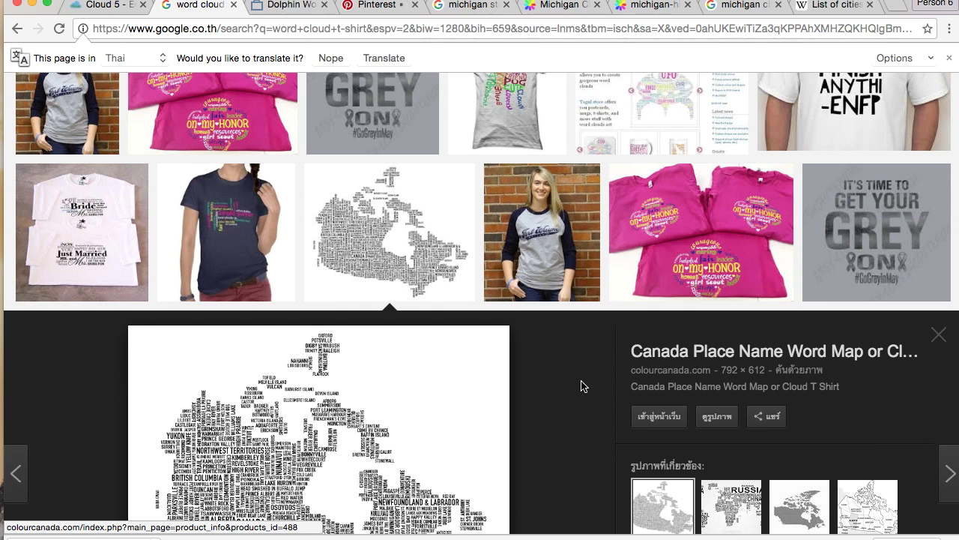
{"action": "scroll", "coordinate": [584, 386], "scroll_direction": "down", "scroll_amount": 5}
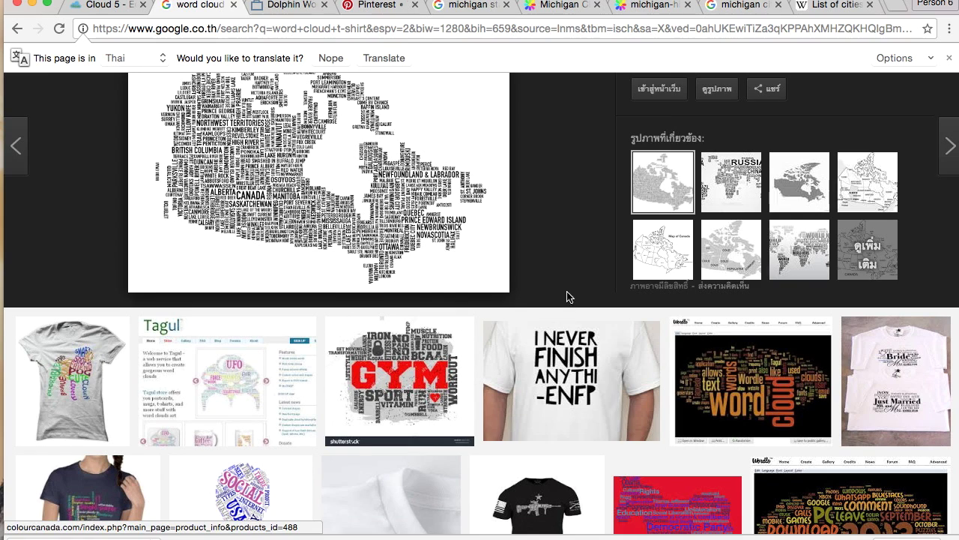
{"action": "scroll", "coordinate": [553, 273], "scroll_direction": "down", "scroll_amount": 1}
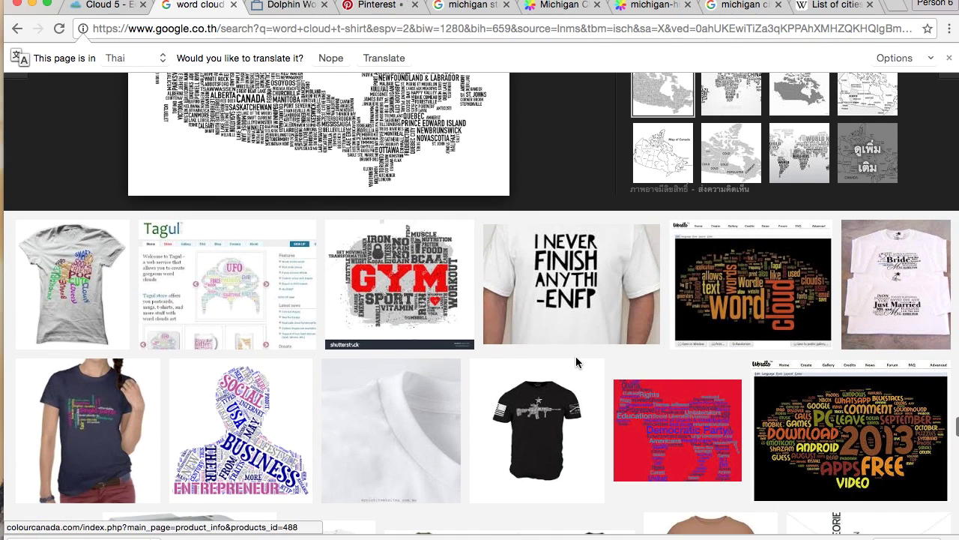
{"action": "scroll", "coordinate": [575, 356], "scroll_direction": "down", "scroll_amount": 2}
{"action": "scroll", "coordinate": [576, 356], "scroll_direction": "down", "scroll_amount": 2}
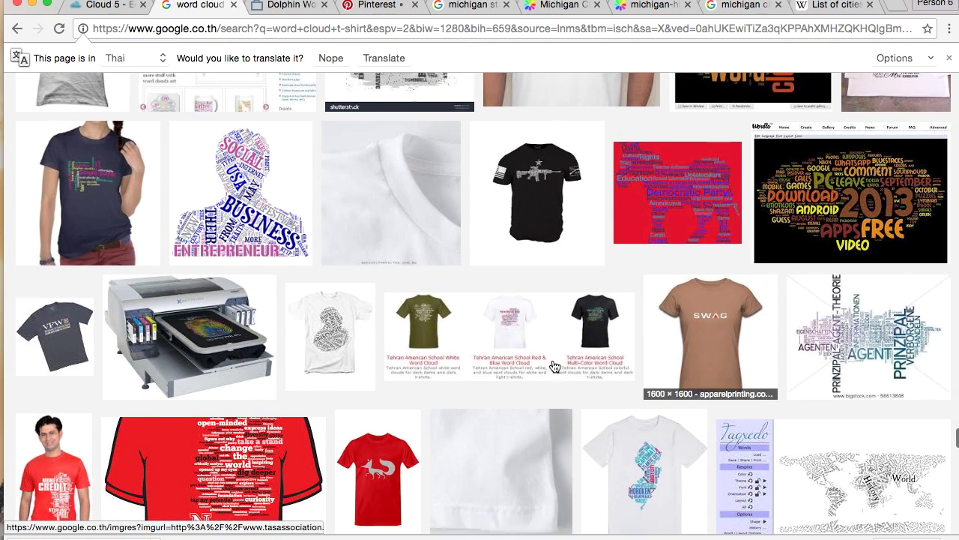
{"action": "scroll", "coordinate": [314, 281], "scroll_direction": "down", "scroll_amount": 5}
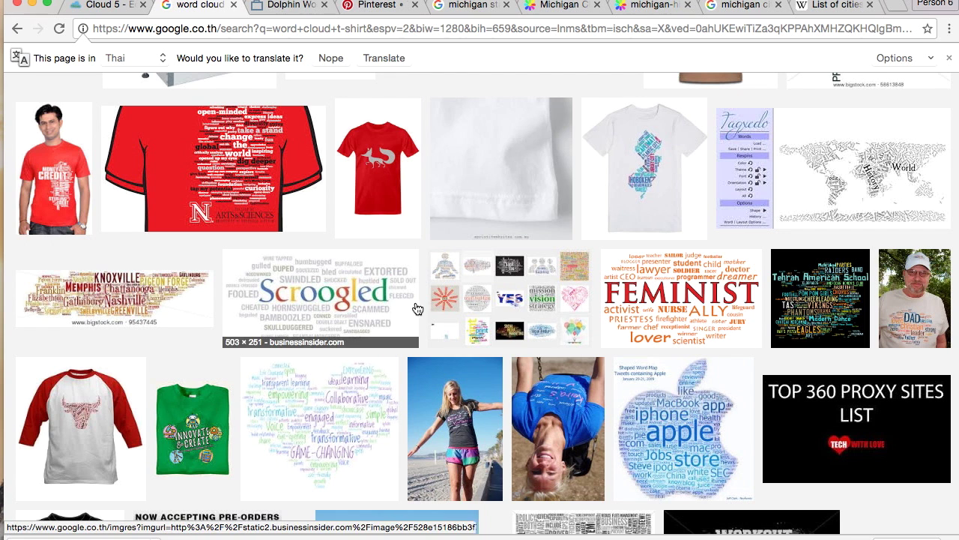
{"action": "scroll", "coordinate": [401, 404], "scroll_direction": "down", "scroll_amount": 5}
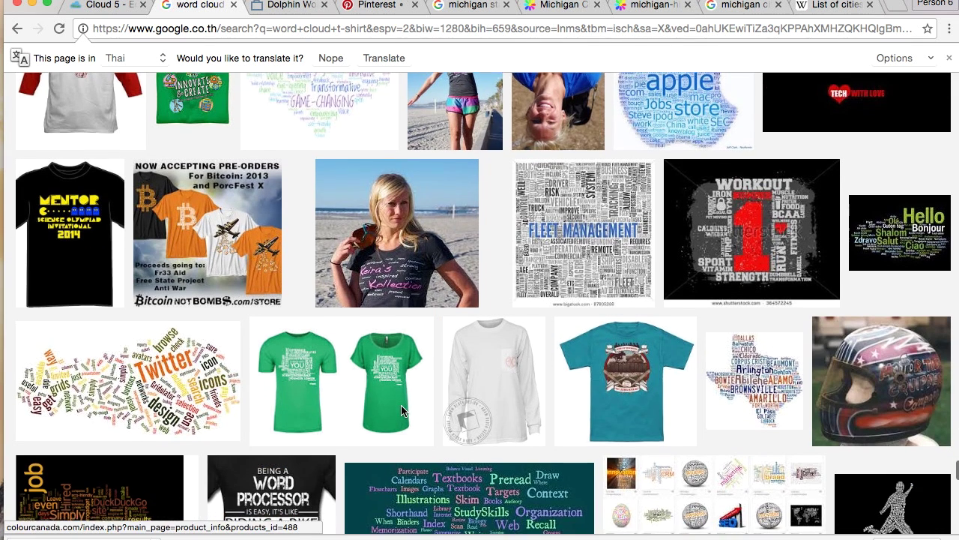